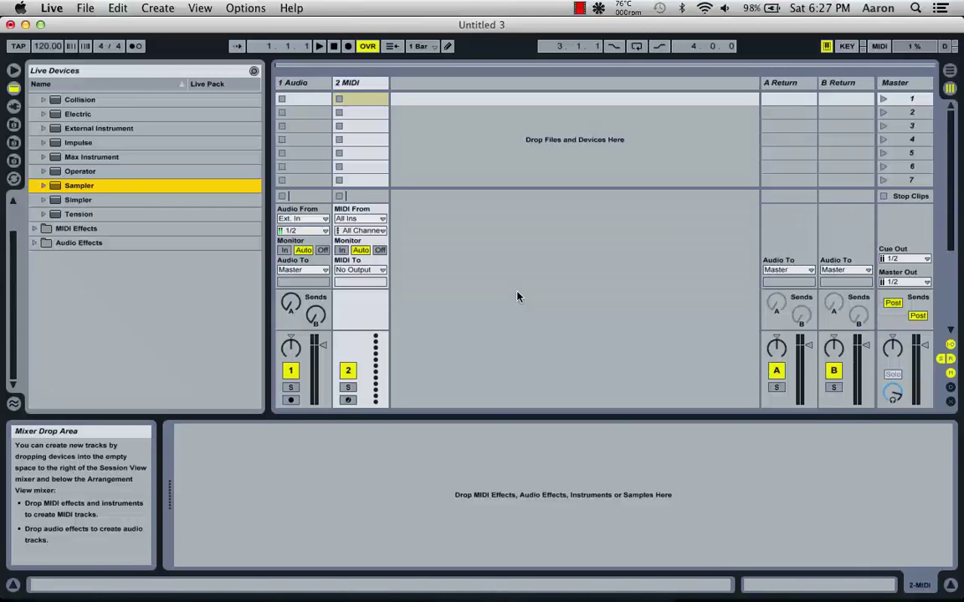
Step: Select the 2 MIDI track, then add and delete a test audio track and a test MIDI track
click(353, 85)
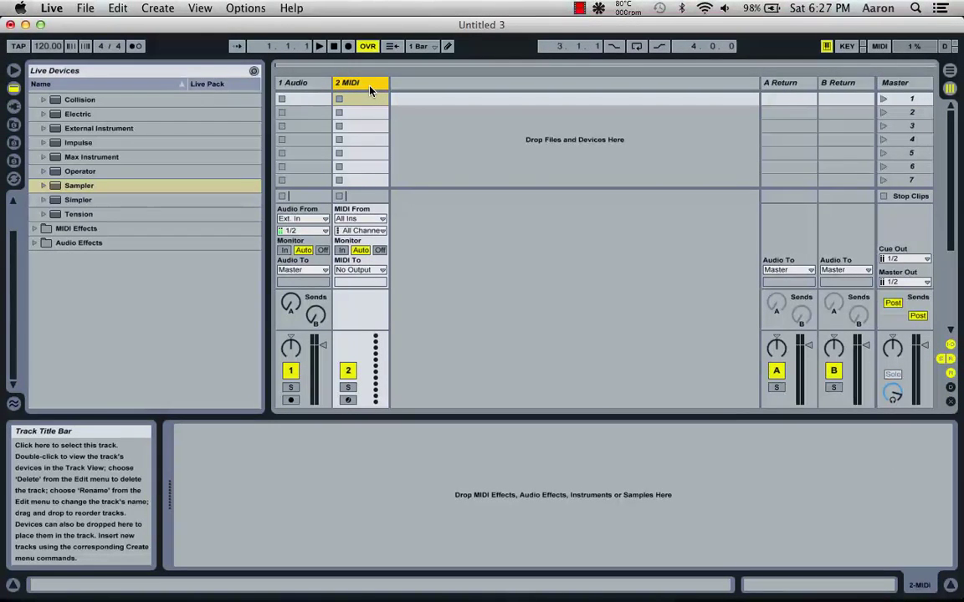
key(super+t)
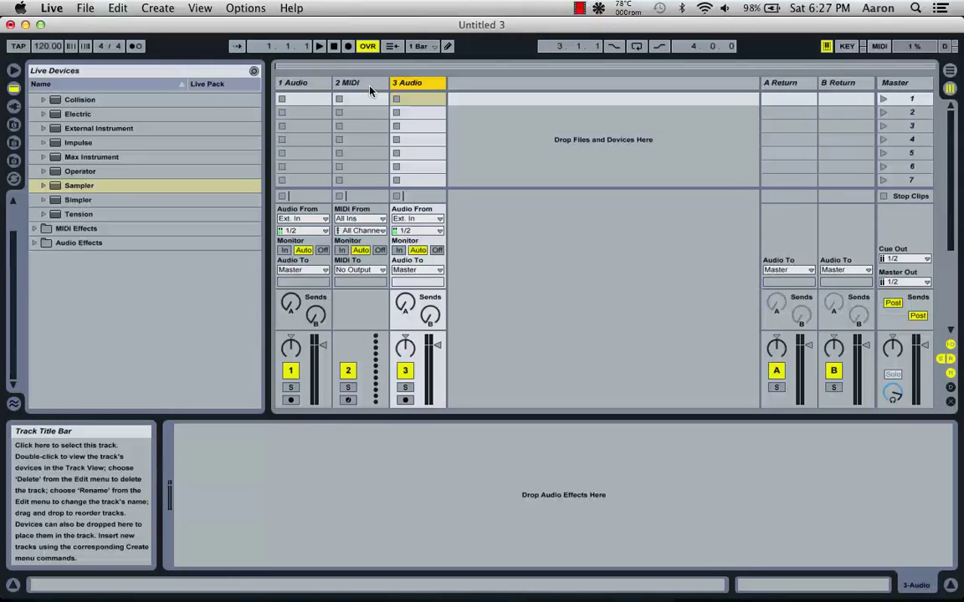
key(BackSpace)
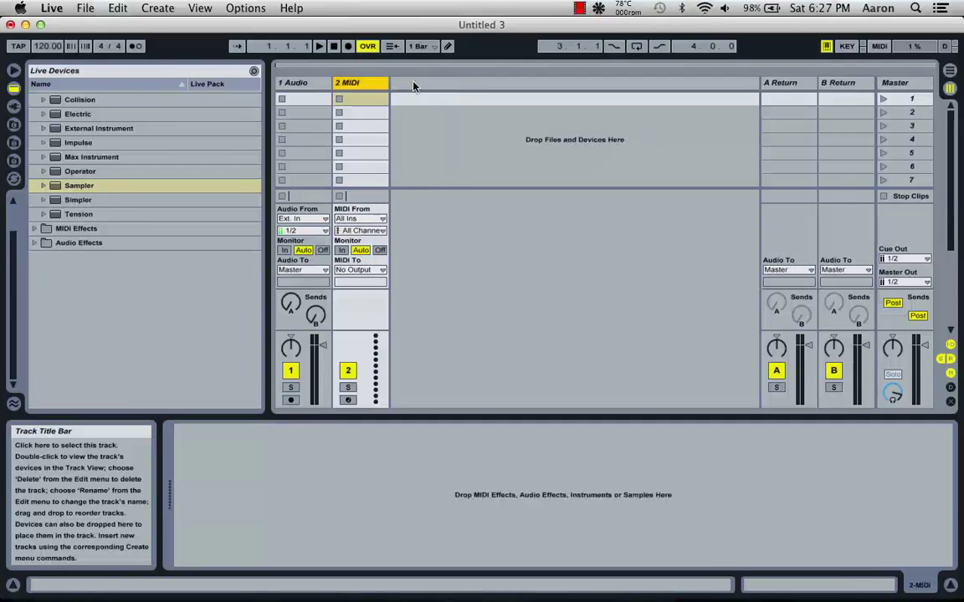
key(super+shift+t)
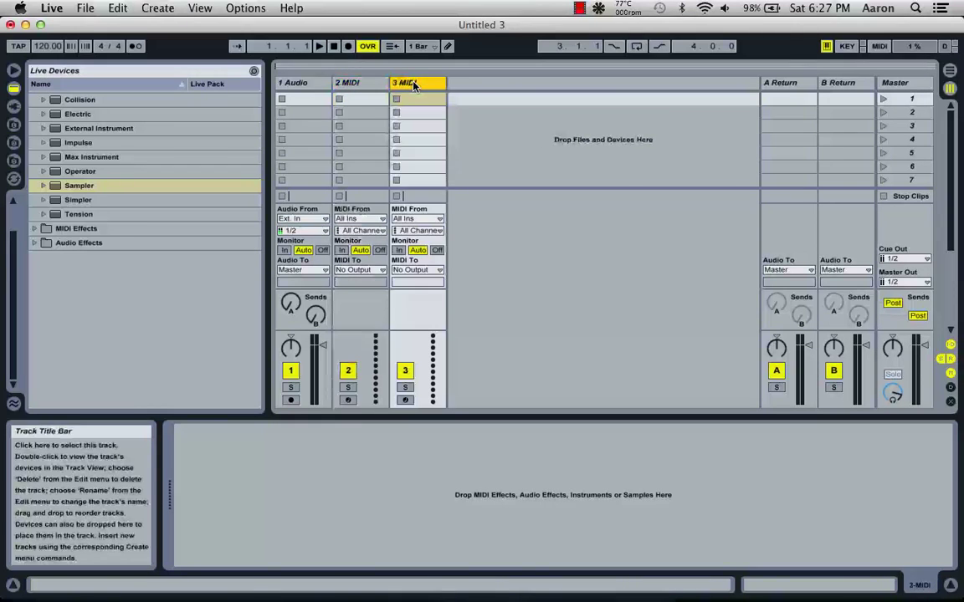
key(BackSpace)
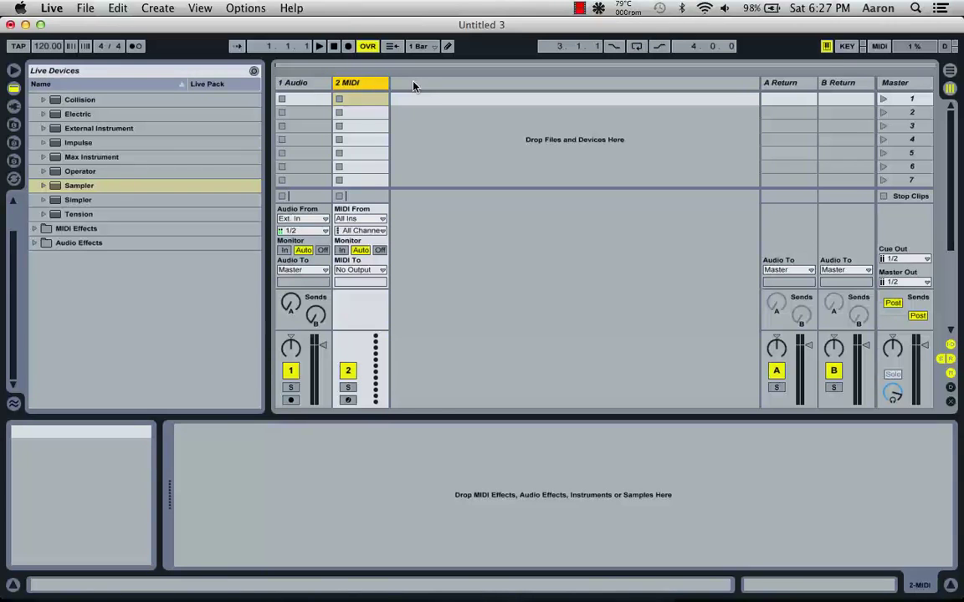
Step: Switch between Arrangement view and the Session clip grid, ending in Session view
key(Tab)
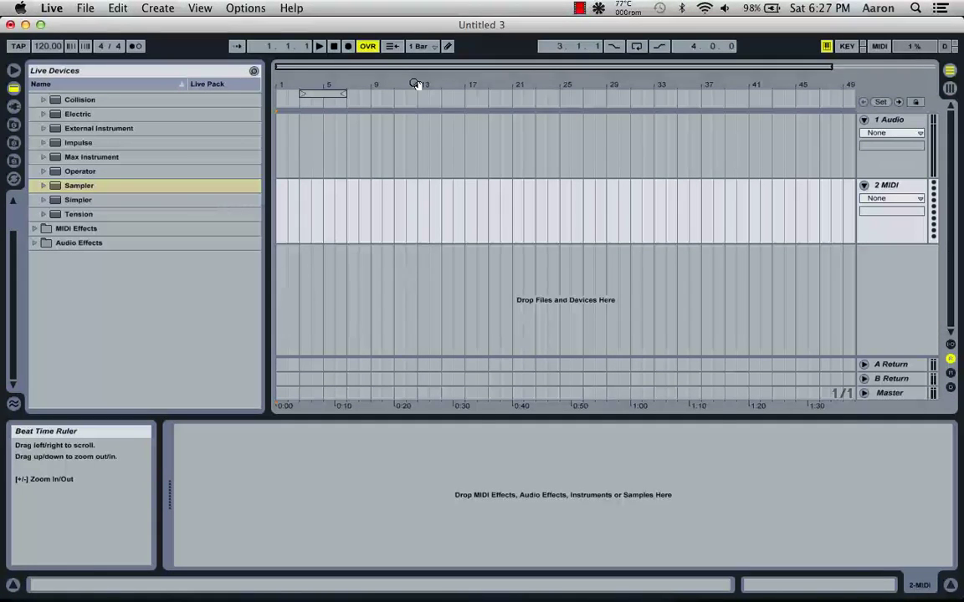
key(Tab)
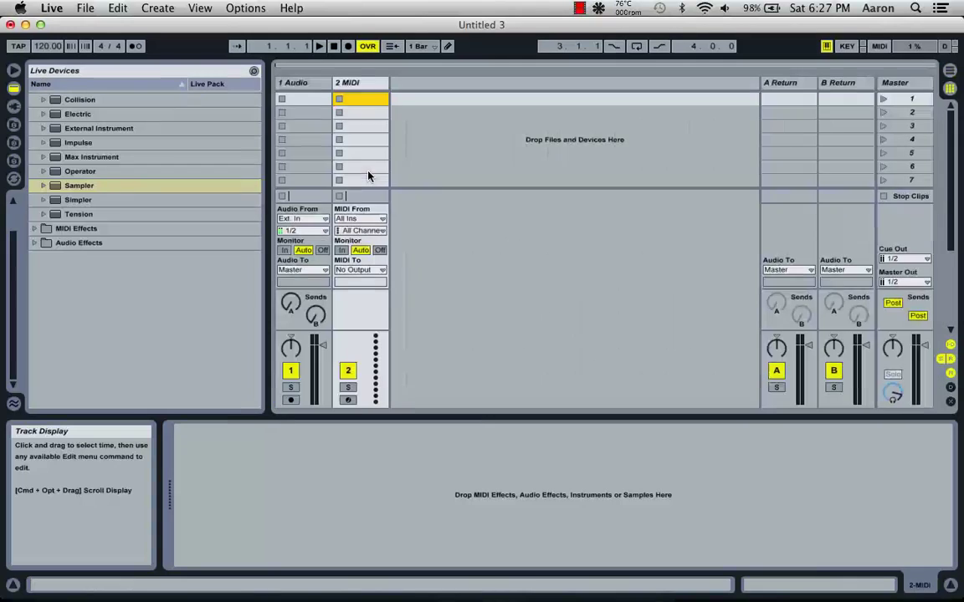
key(Tab)
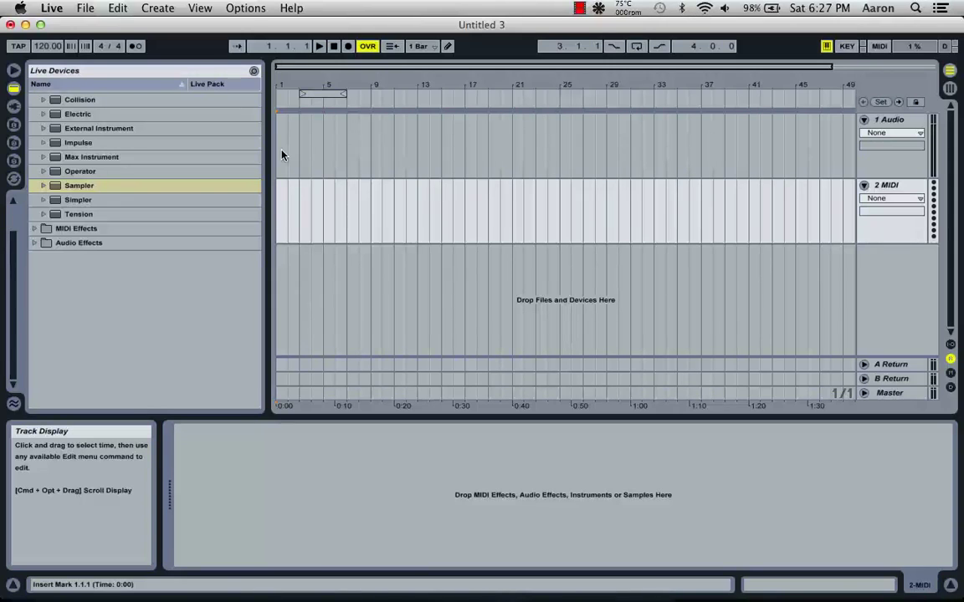
key(Tab)
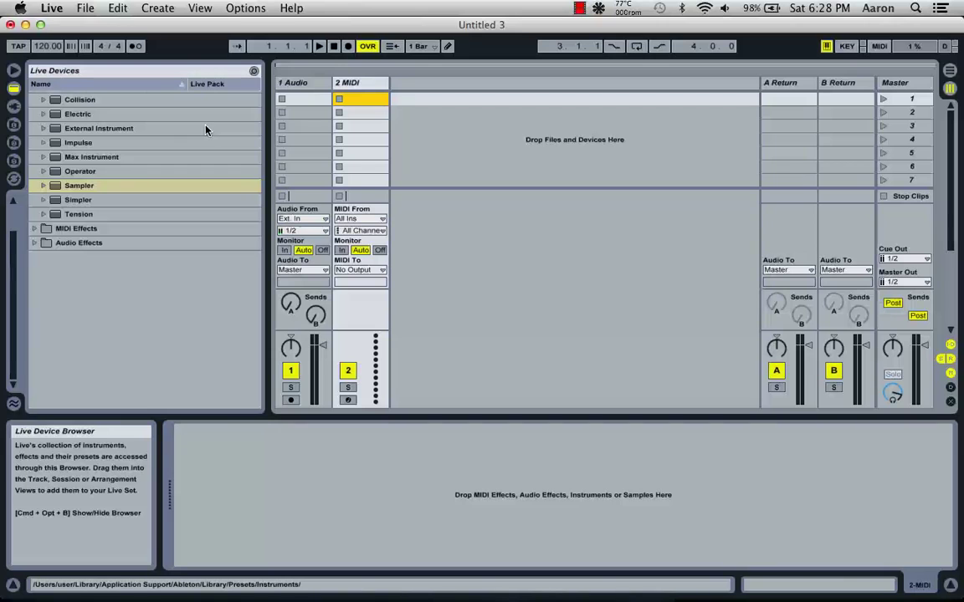
Step: Load a Drum Rack from the Instruments folder onto the 2 MIDI track
scroll(92, 134, up, 2)
click(34, 97)
click(34, 97)
drag(92, 111, 364, 105)
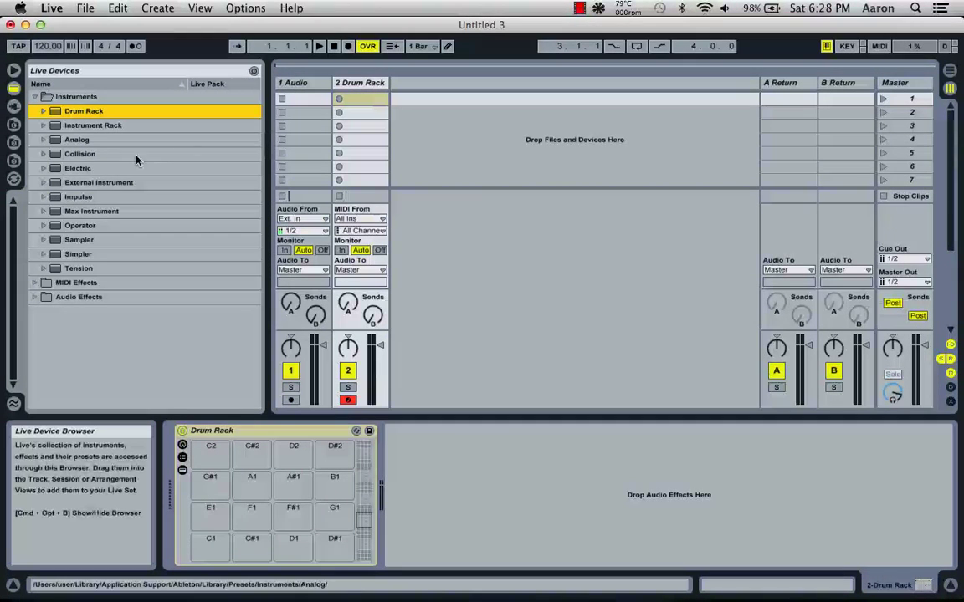
Step: Find Kick-808 Classic in the Drum Rack Kick presets and drop it on pad C3
click(43, 112)
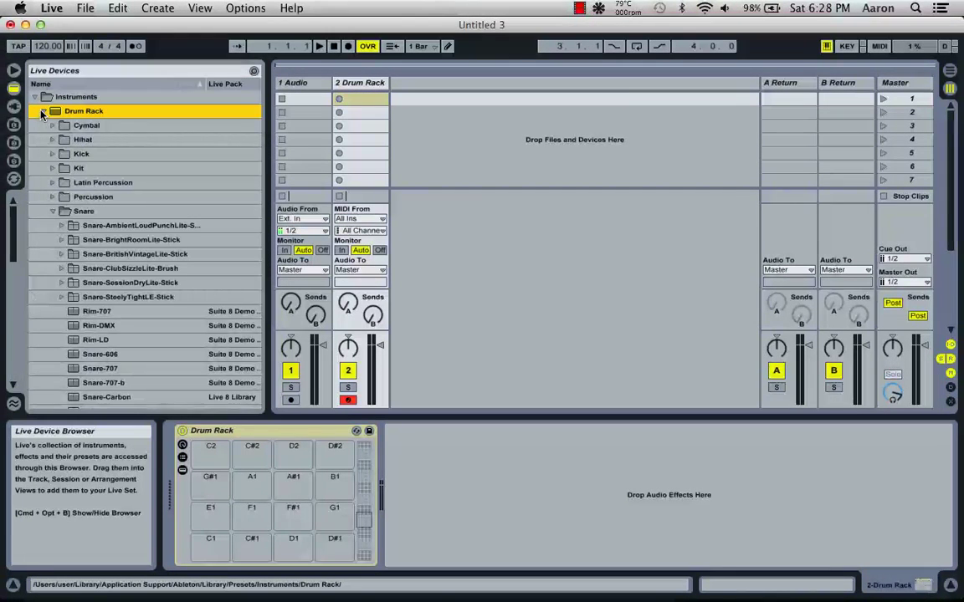
click(52, 198)
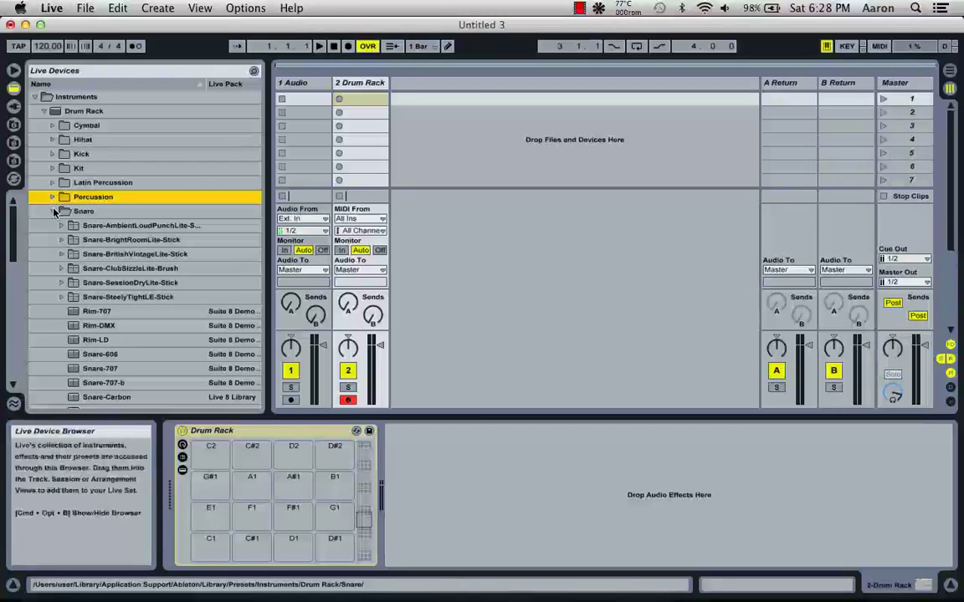
click(53, 198)
click(53, 211)
click(53, 154)
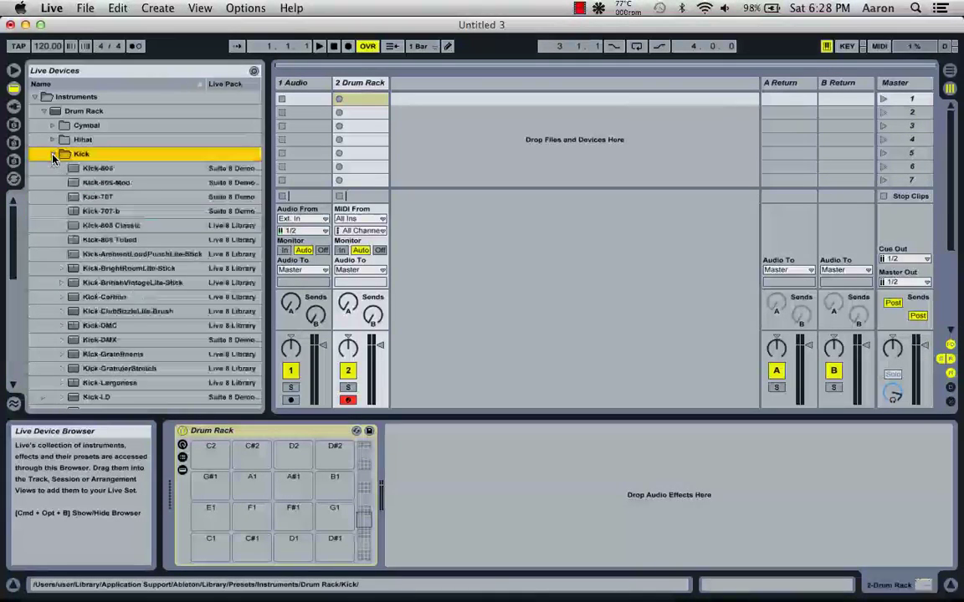
click(105, 226)
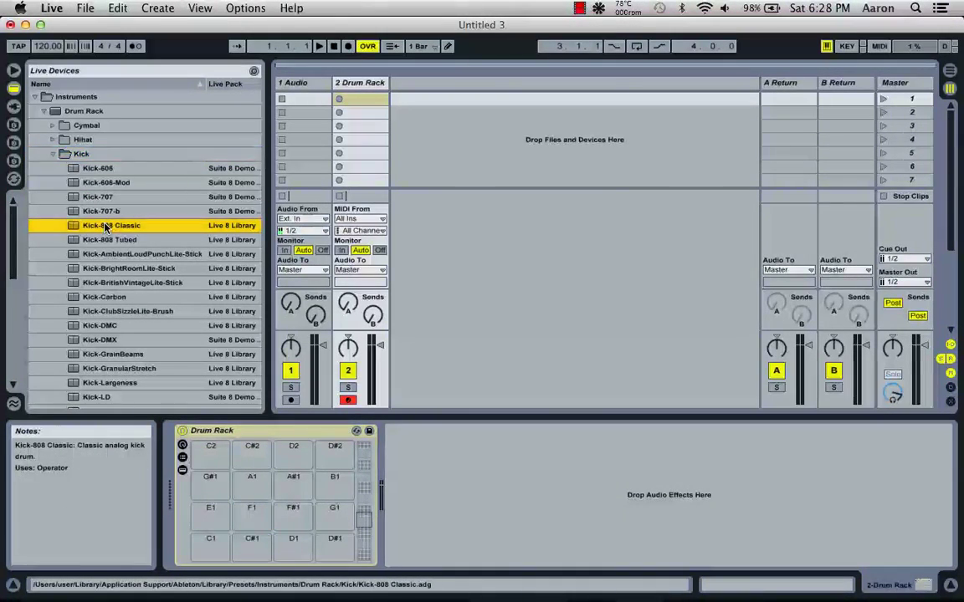
scroll(188, 475, up, 6)
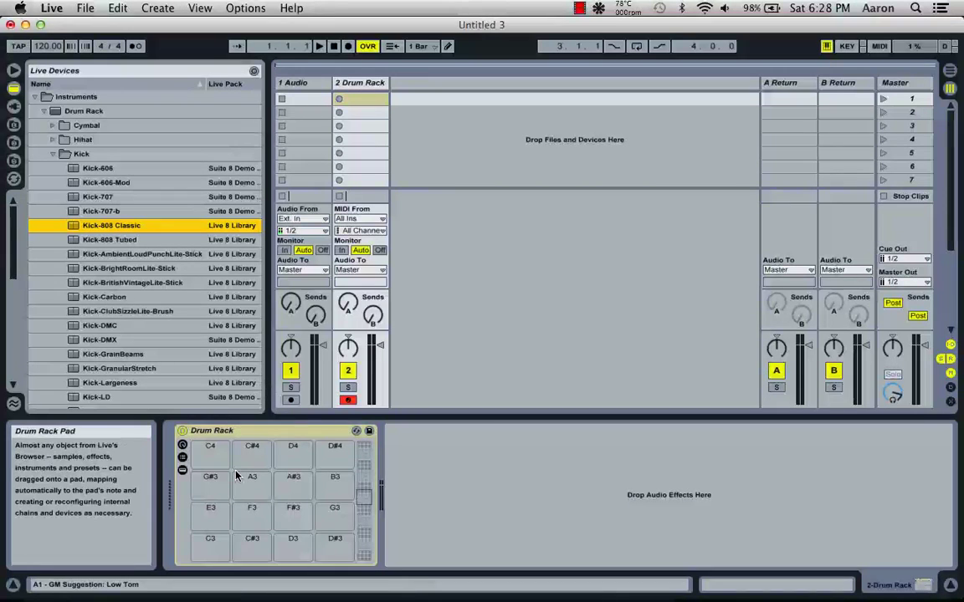
drag(92, 226, 212, 547)
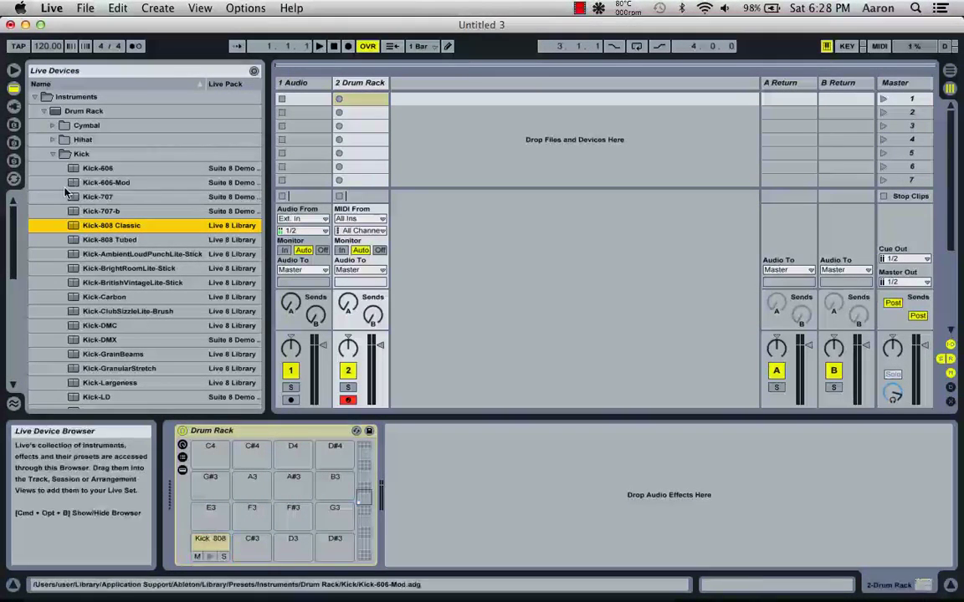
Step: Put Hihat-808-Closed from the Hihat-808 presets on pad D3
click(51, 154)
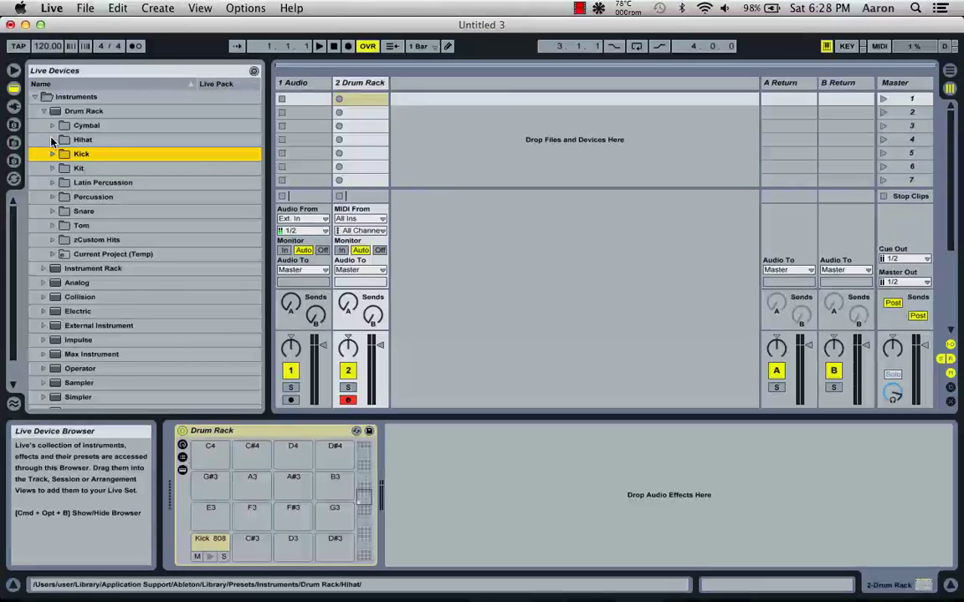
click(52, 140)
click(61, 154)
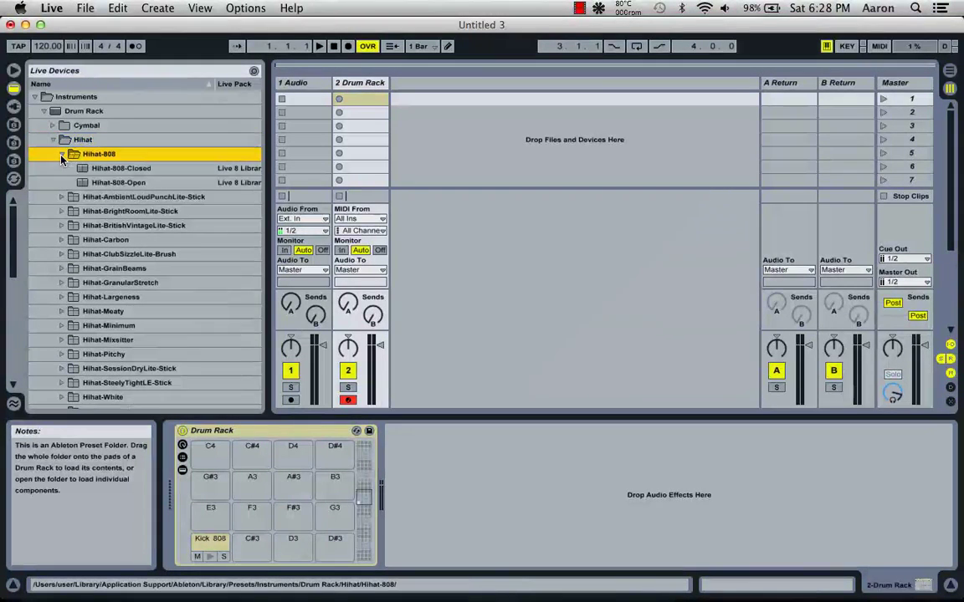
click(119, 168)
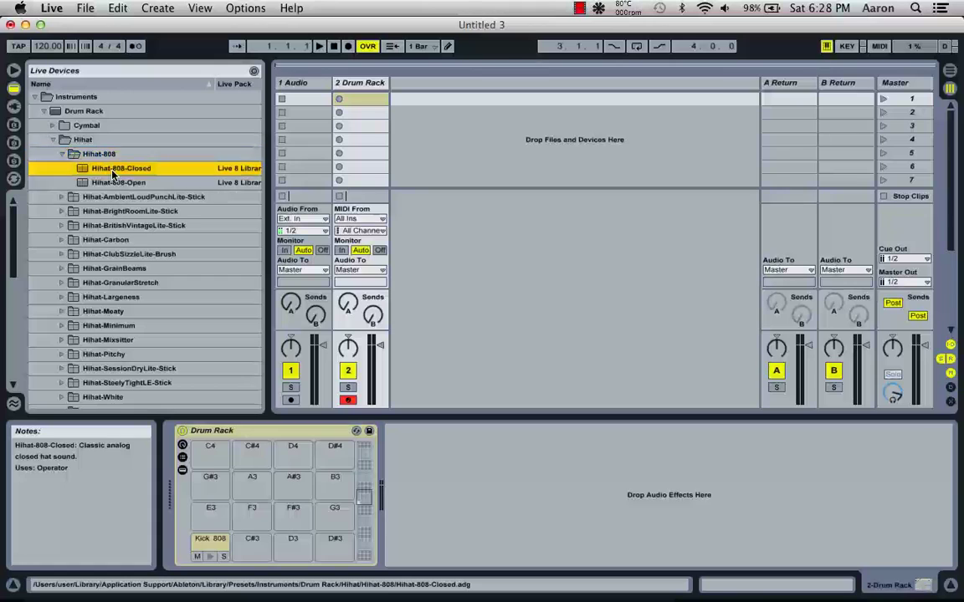
drag(257, 431, 295, 545)
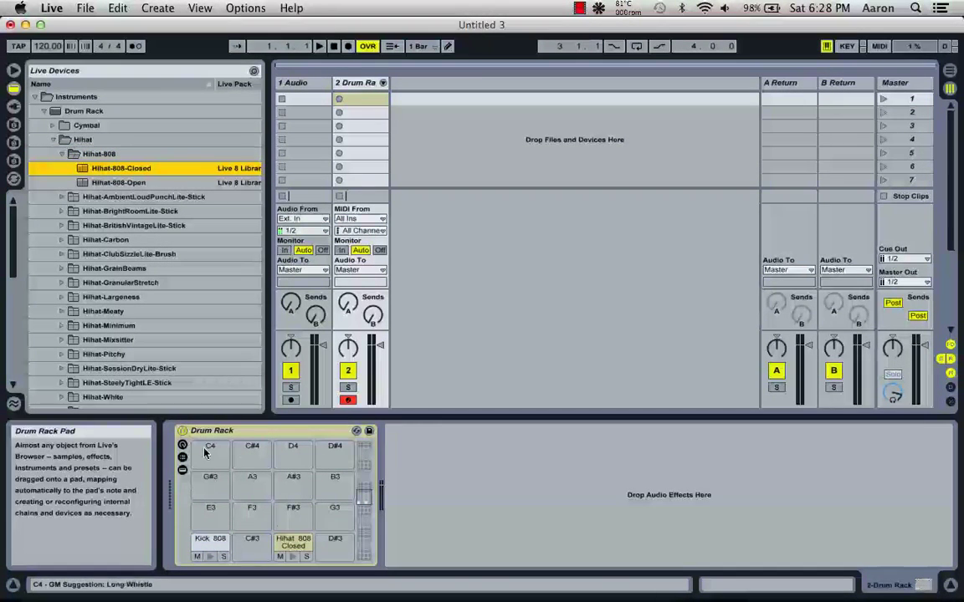
Step: Put Snare-FM 808 on pad E3, then collapse the browser folders
key(Left)
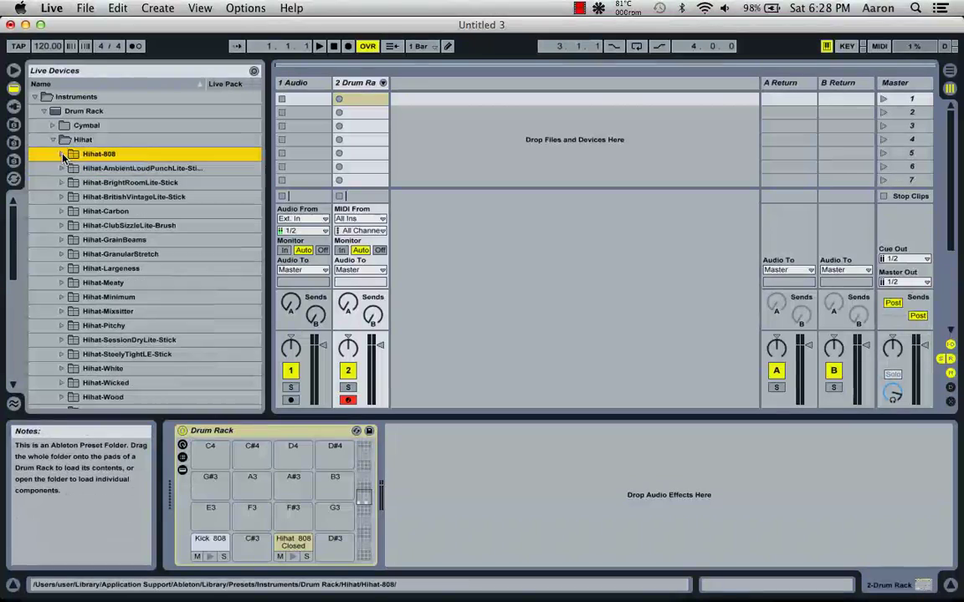
click(53, 141)
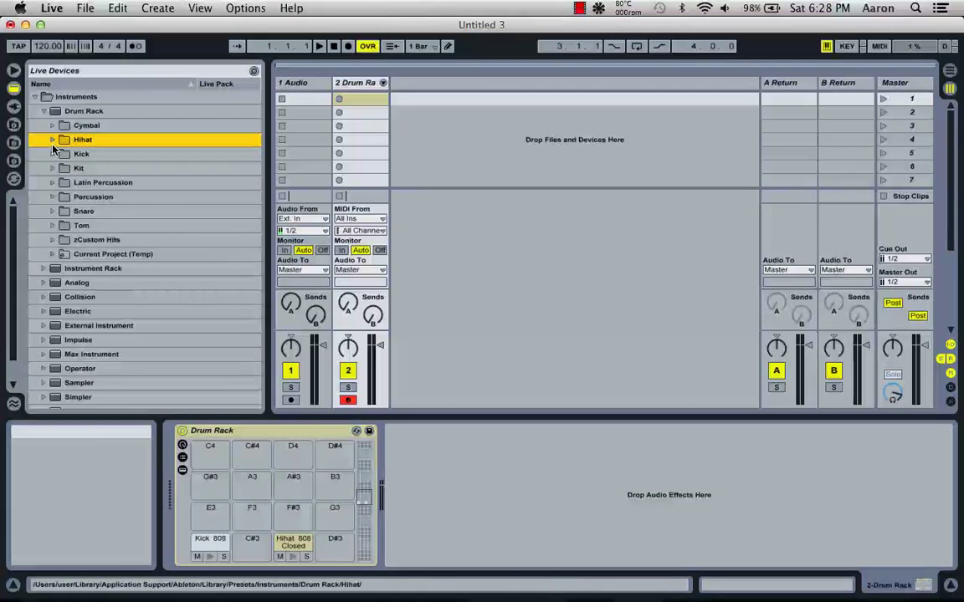
click(52, 212)
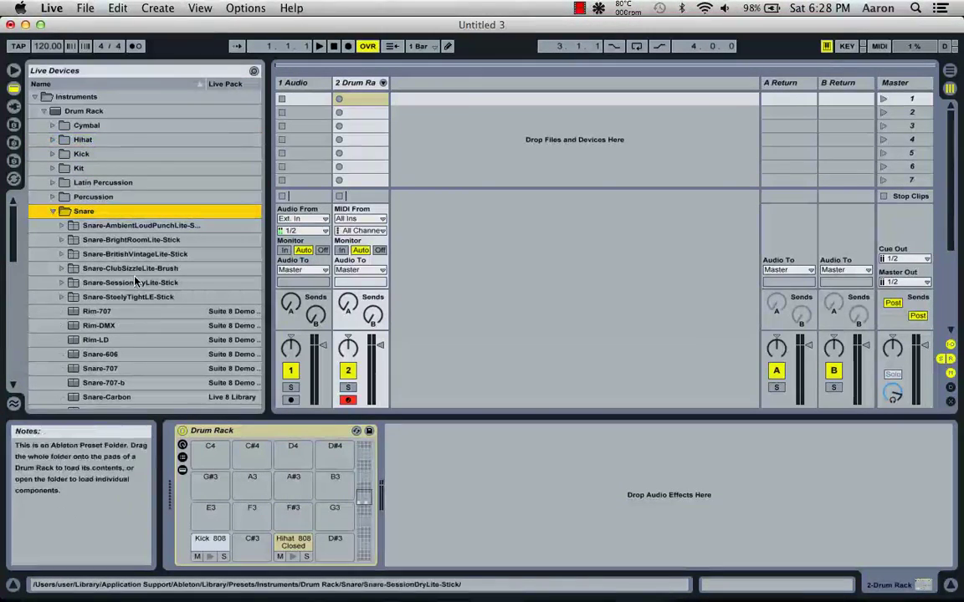
scroll(134, 351, down, 4)
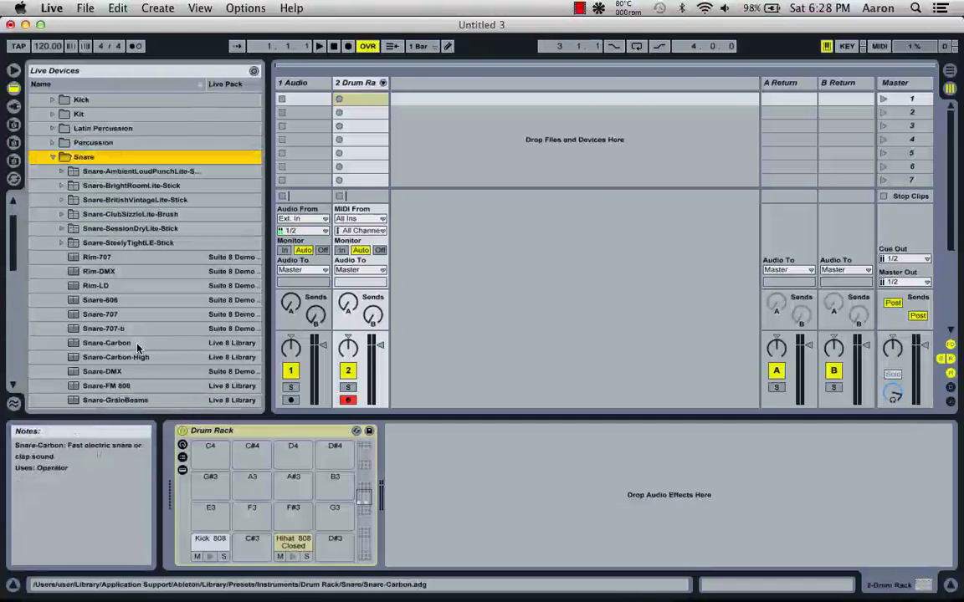
drag(112, 391, 214, 520)
click(53, 157)
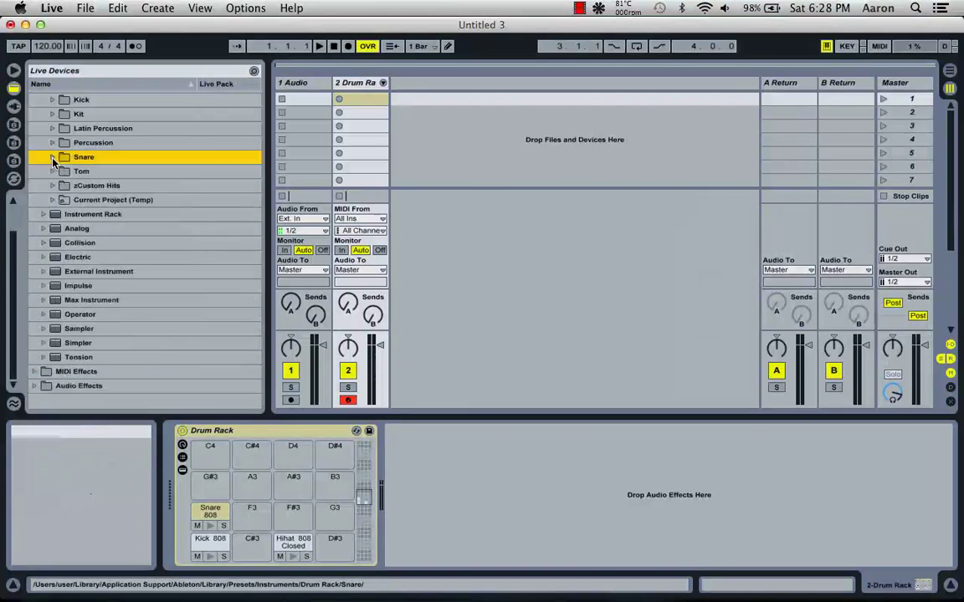
scroll(80, 102, up, 4)
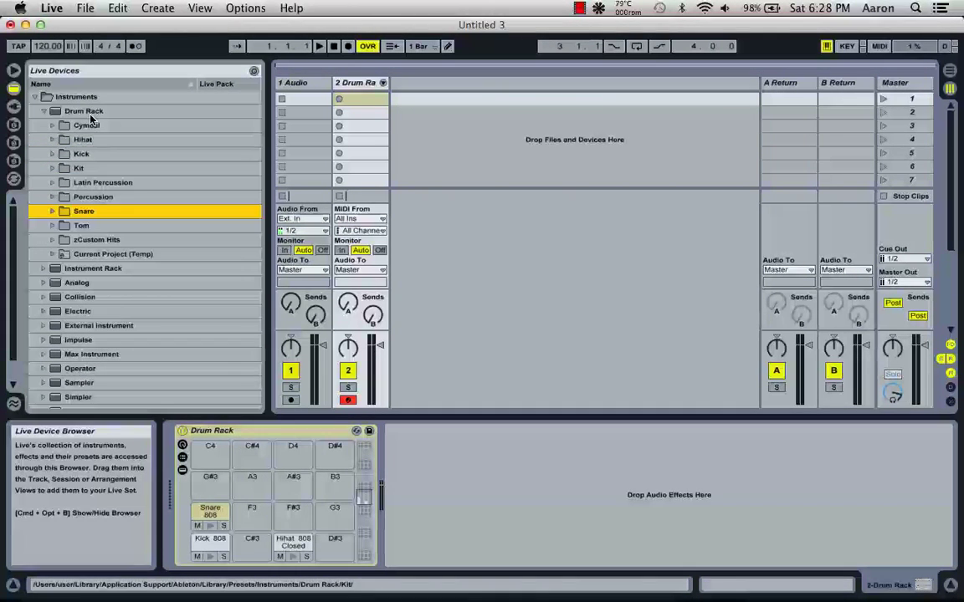
click(43, 110)
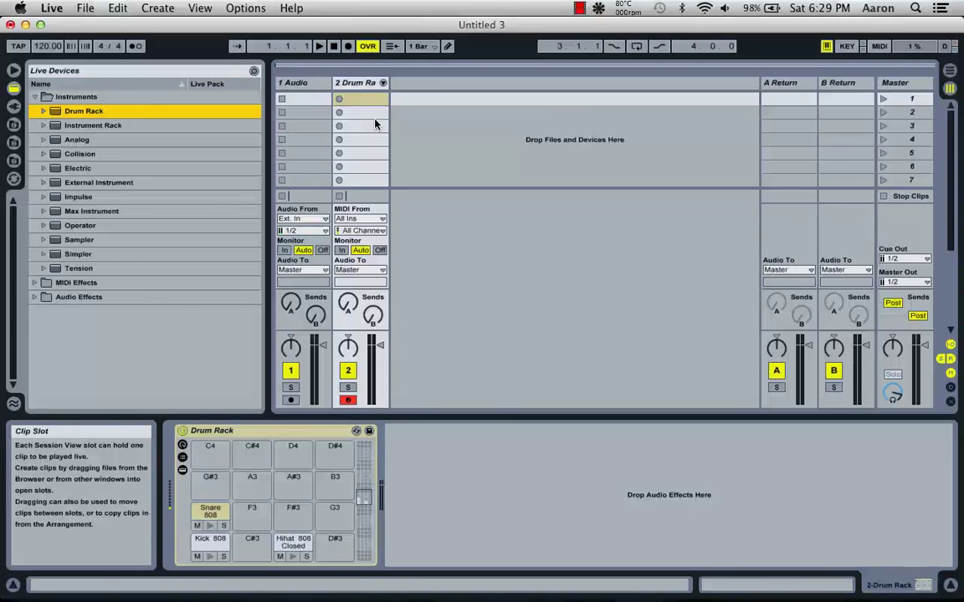
key(a)
key(a)
key(a)
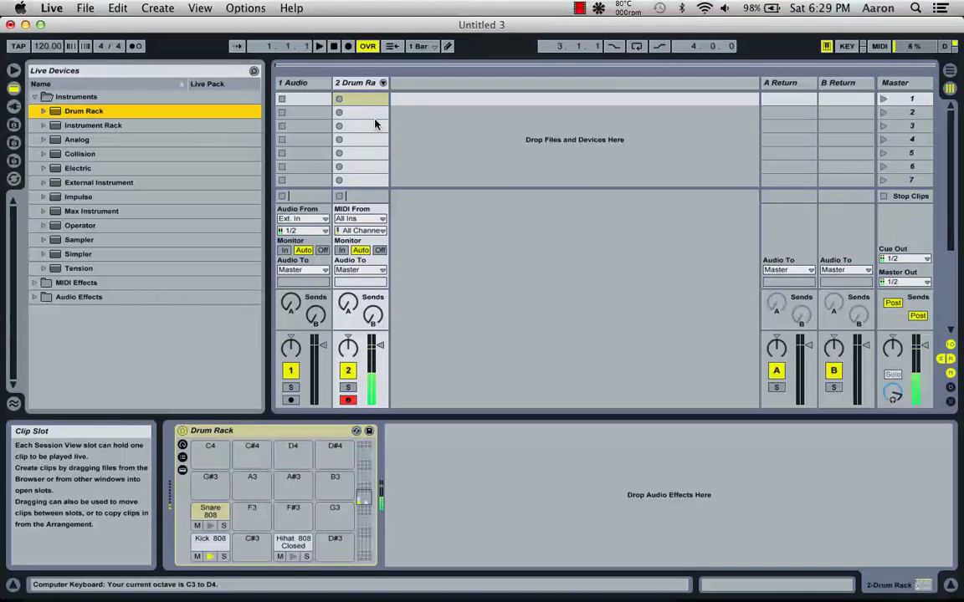
key(a)
key(s)
key(d)
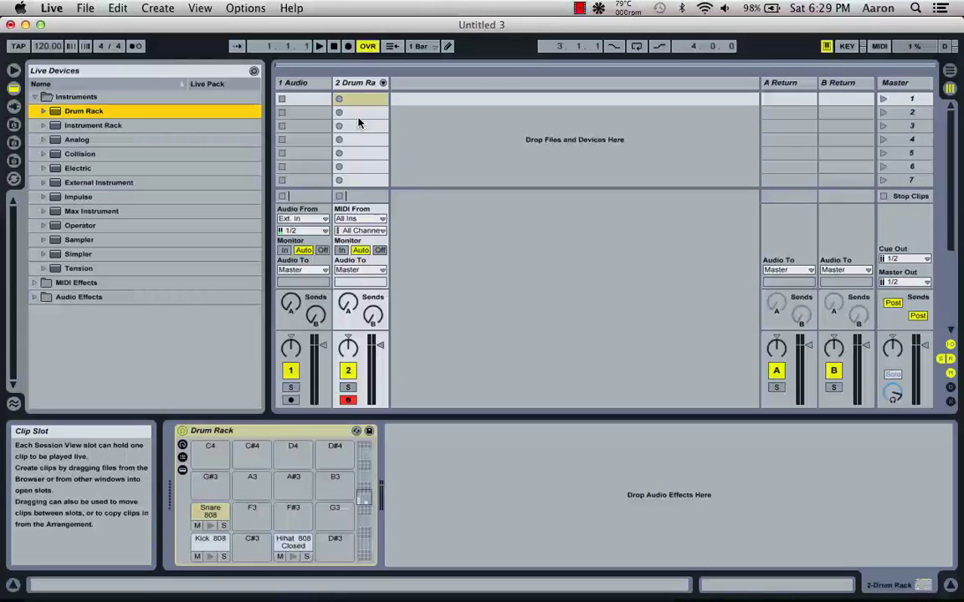
Step: Create an empty MIDI clip on track 2, disarm the track and set a 1/8 fixed grid
double_click(359, 99)
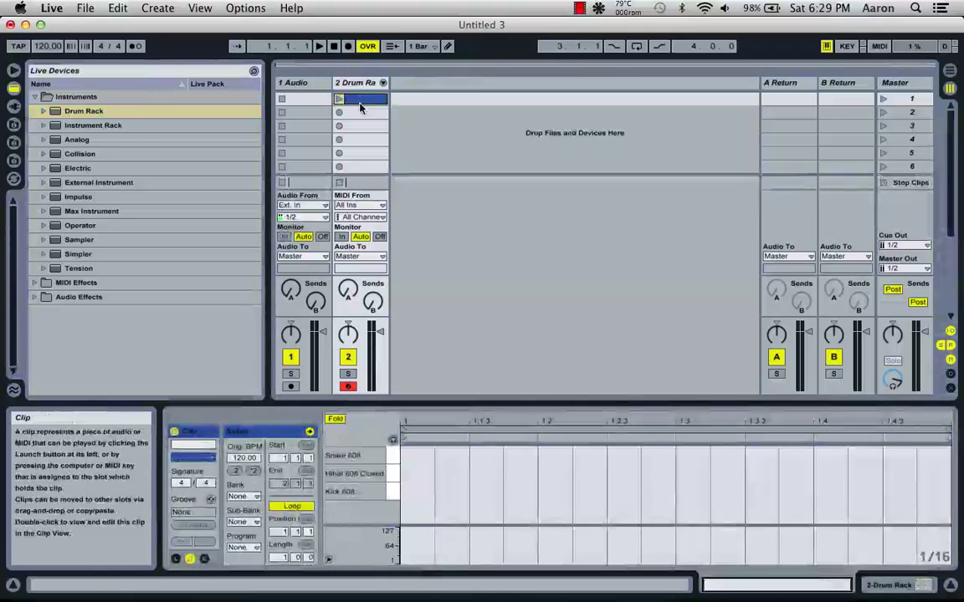
click(348, 385)
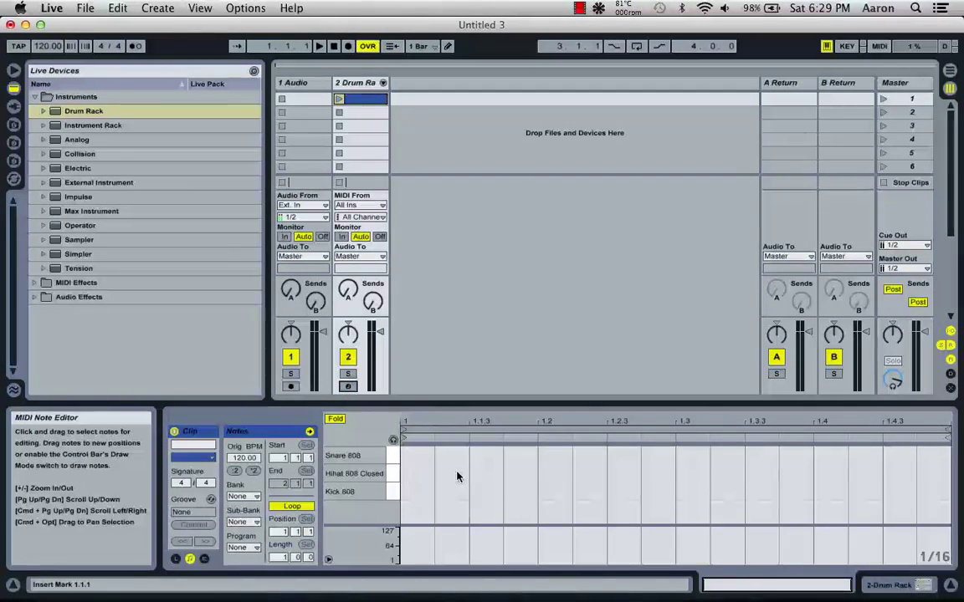
right_click(458, 477)
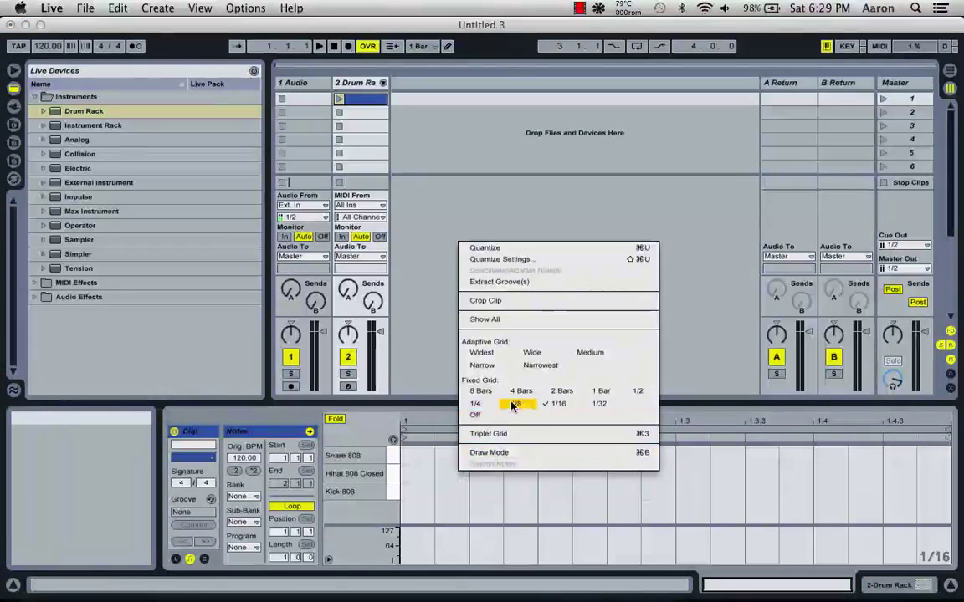
click(512, 405)
Step: Add kicks on beats 1 and 3, snares on 2 and 4, and closed hi-hats on each off-beat
double_click(434, 492)
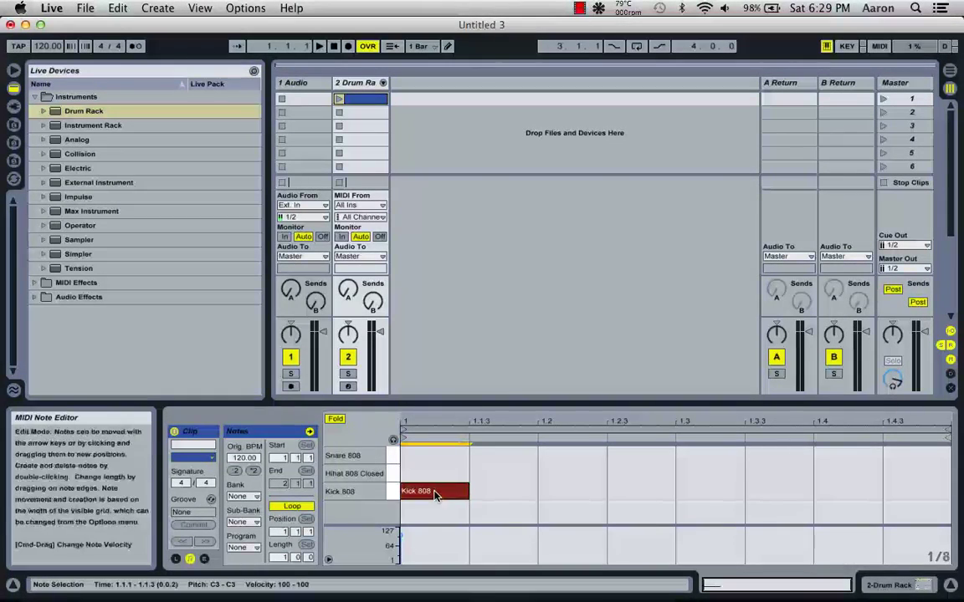
double_click(508, 474)
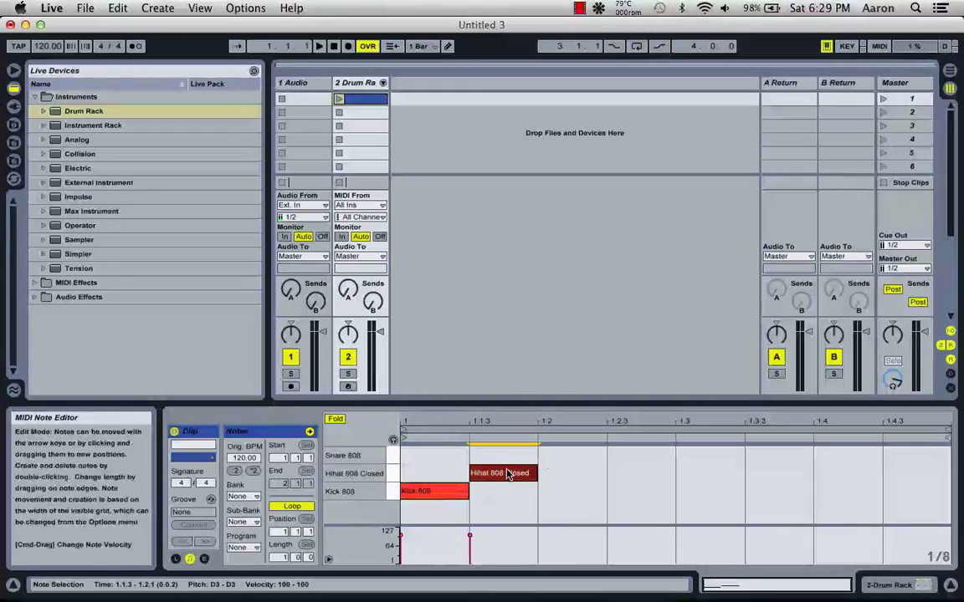
double_click(572, 455)
double_click(637, 474)
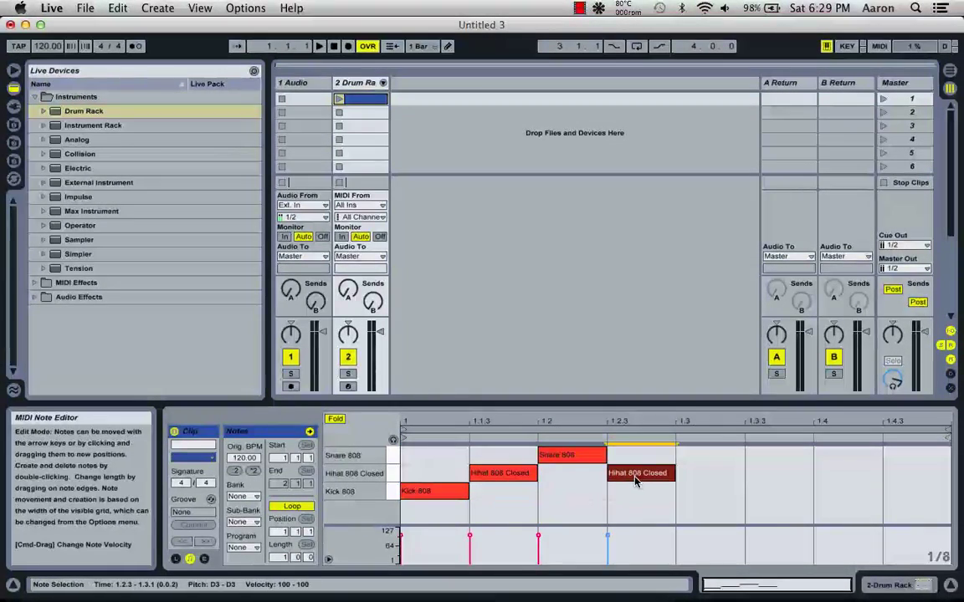
double_click(695, 494)
double_click(761, 473)
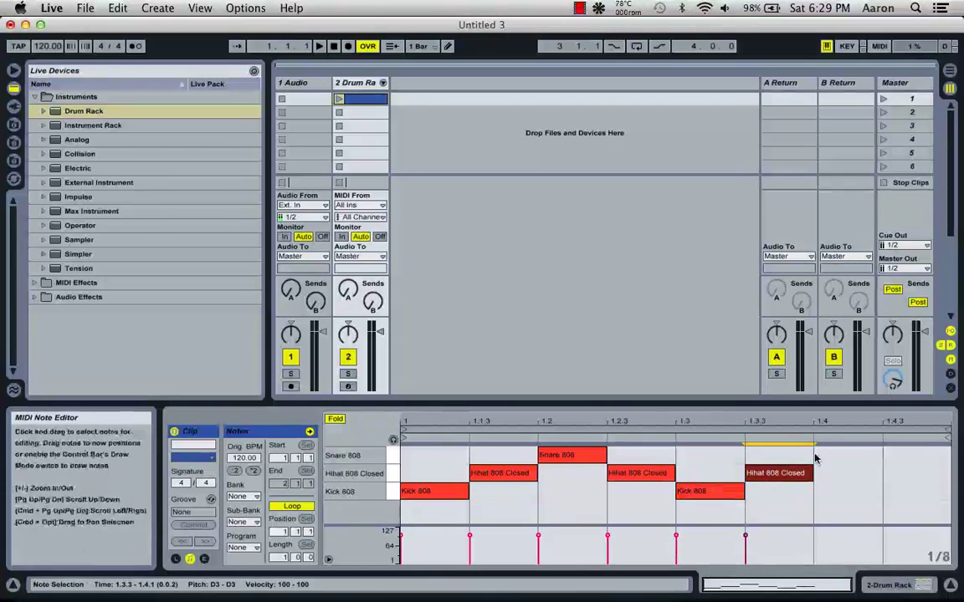
double_click(845, 455)
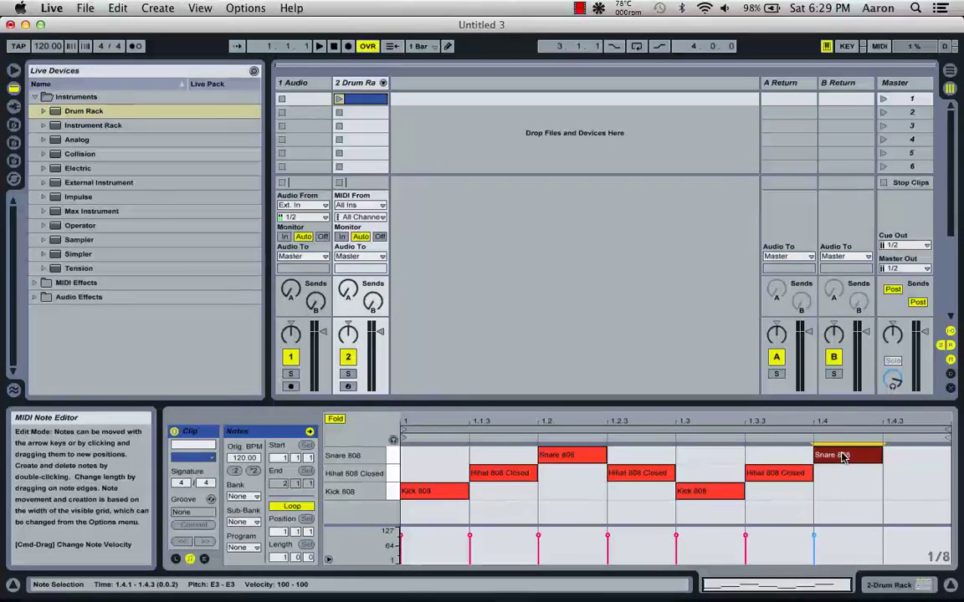
click(902, 497)
double_click(904, 473)
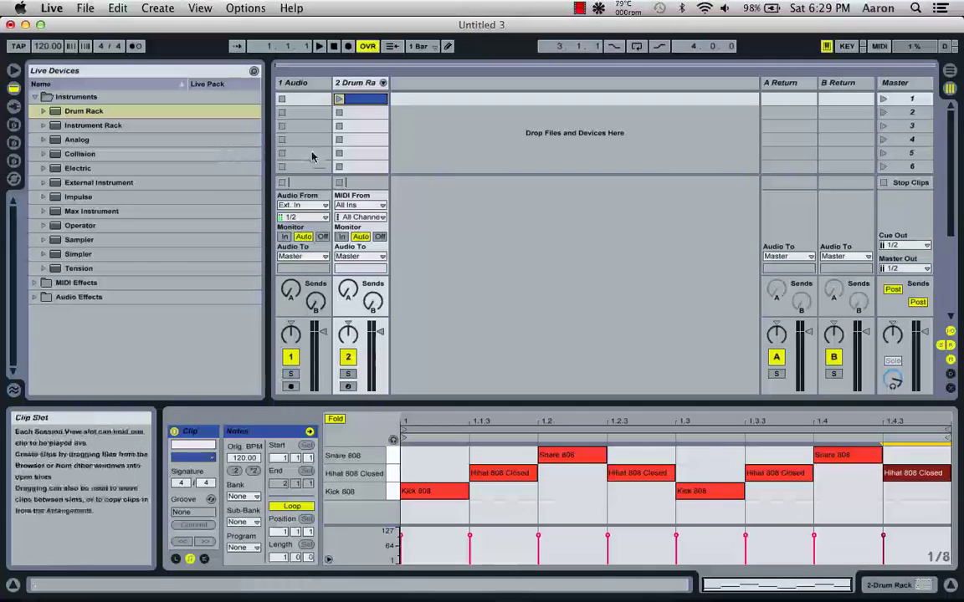
Step: Play the drum clip, drop the tempo to 115 BPM, then stop the clip
click(338, 99)
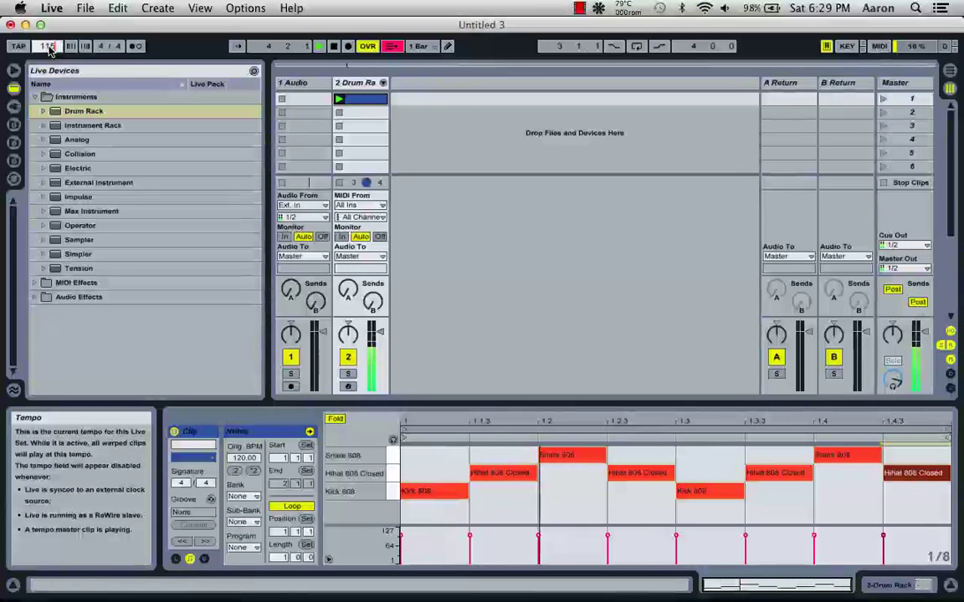
scroll(49, 47, down, 5)
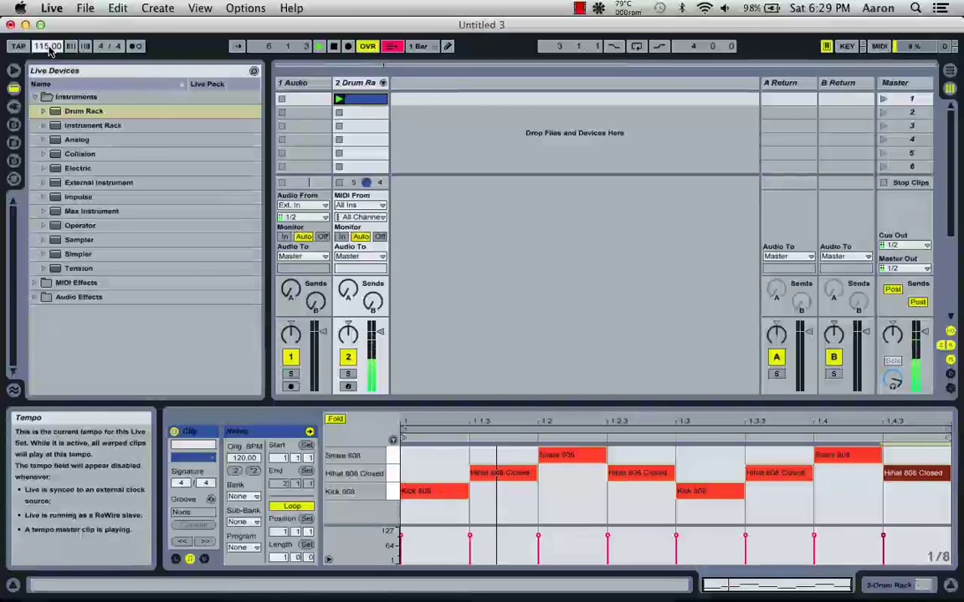
click(339, 111)
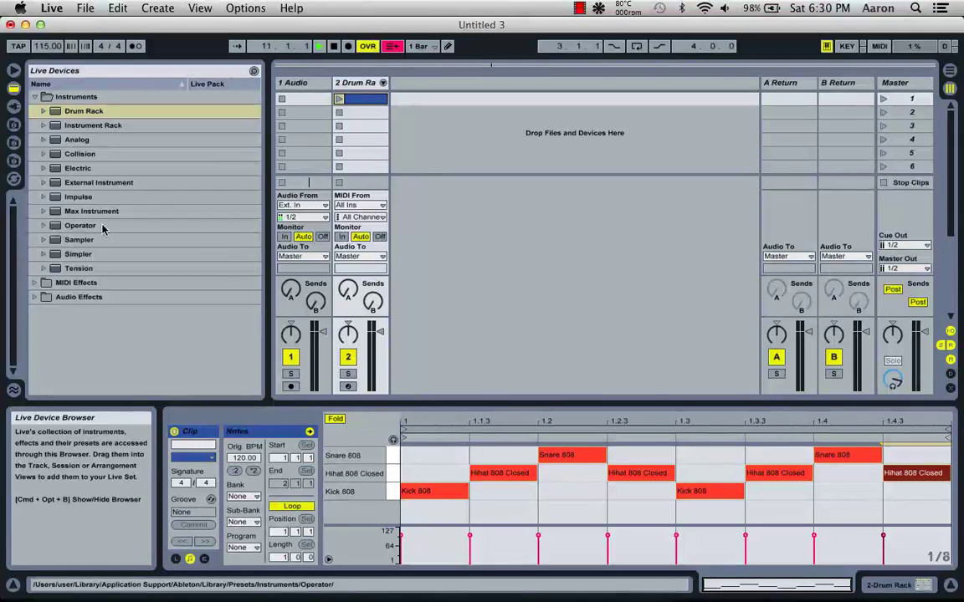
Step: Browse Operator > Synth Bass to the Bass-Sub Modular preset and drag it toward the tracks
click(44, 225)
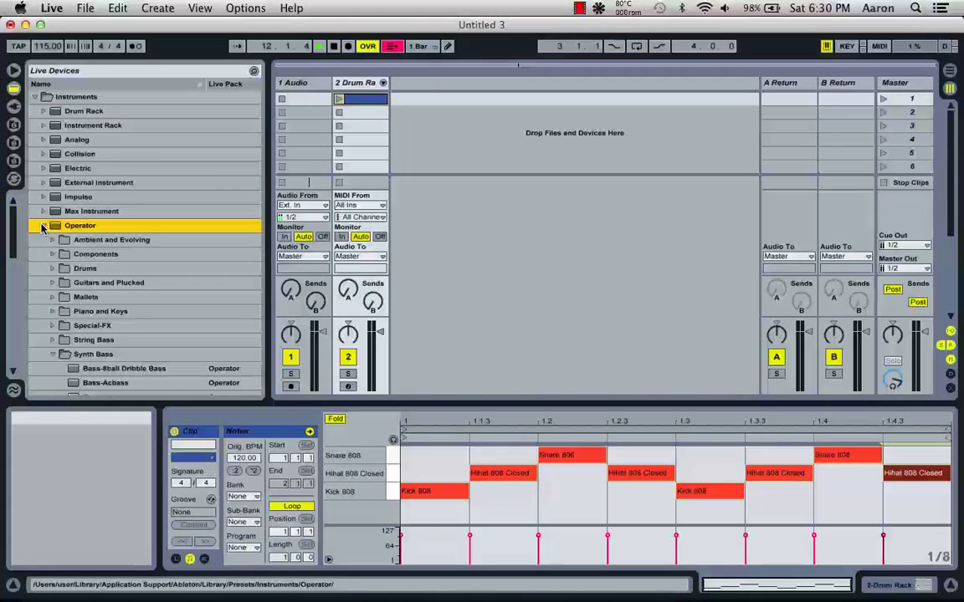
click(54, 354)
scroll(134, 281, down, 3)
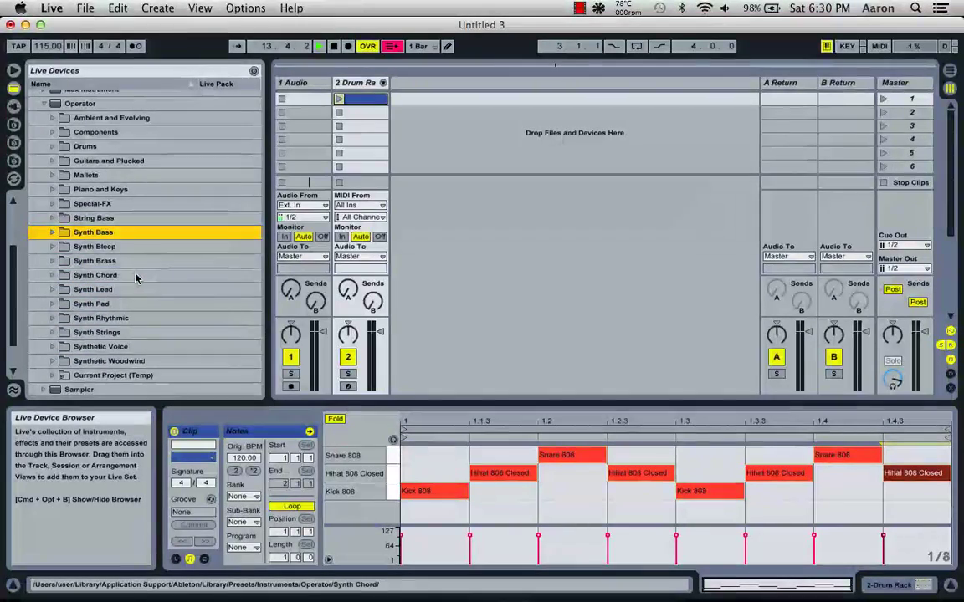
click(52, 232)
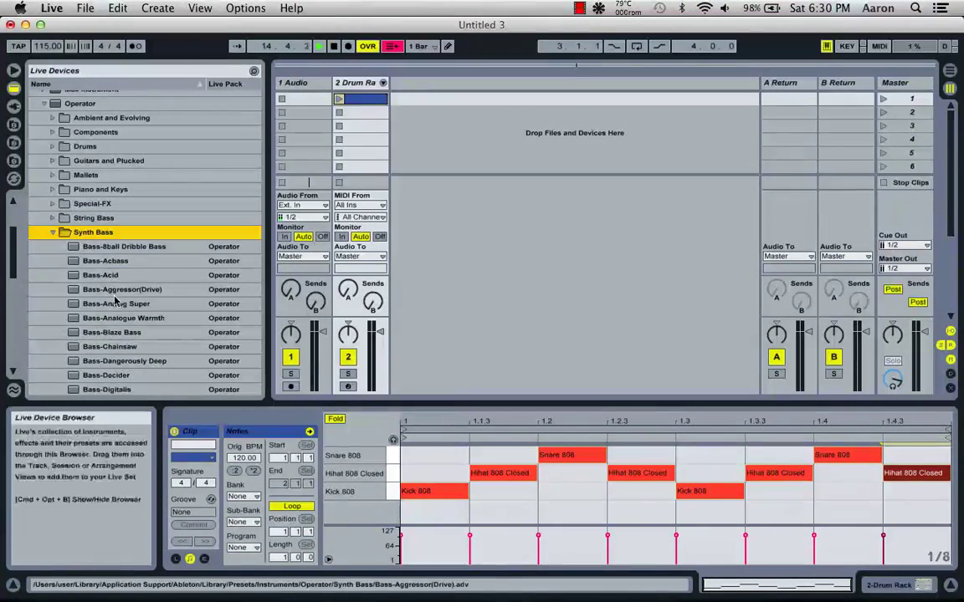
scroll(115, 301, down, 10)
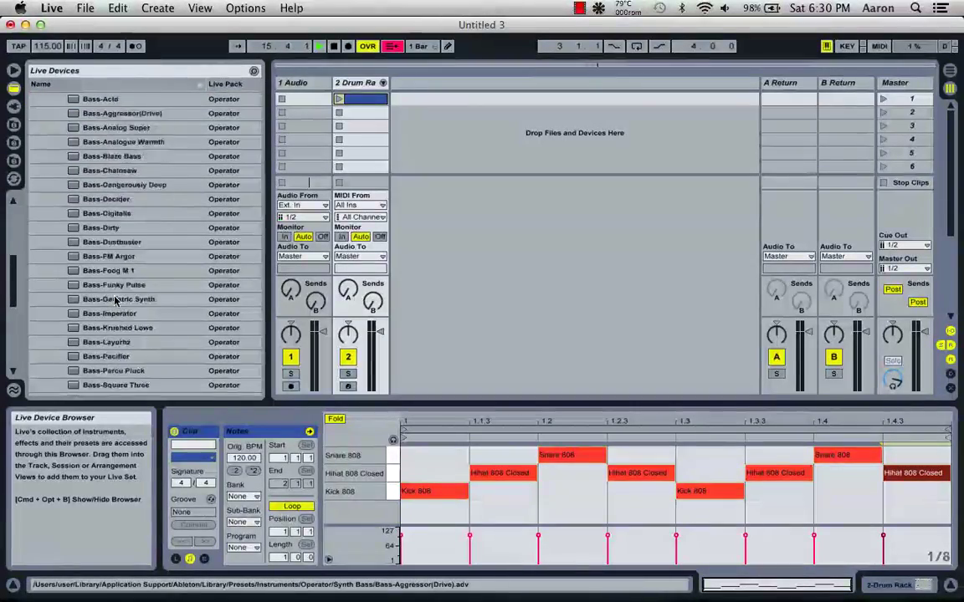
scroll(115, 298, down, 8)
scroll(116, 297, down, 2)
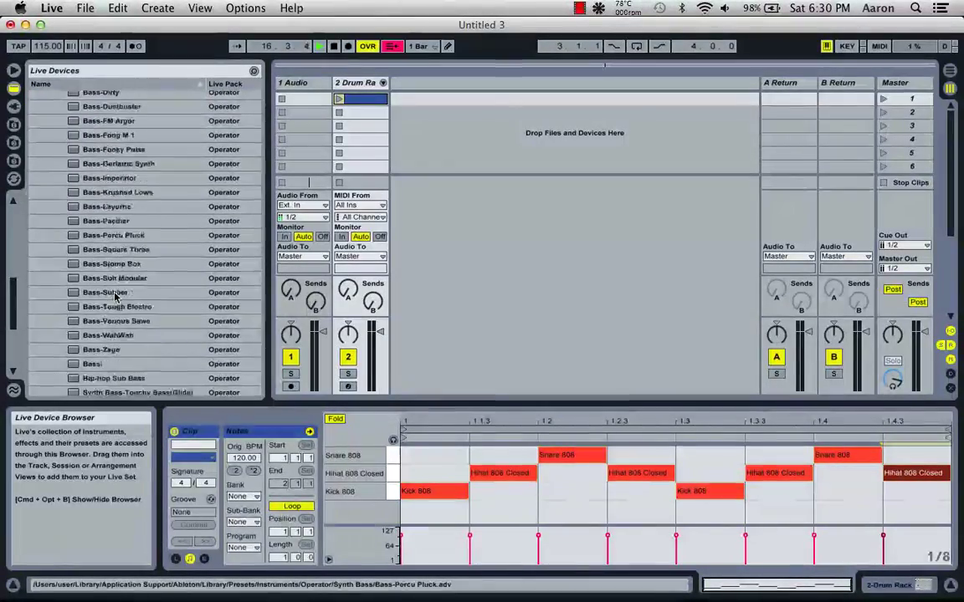
click(115, 280)
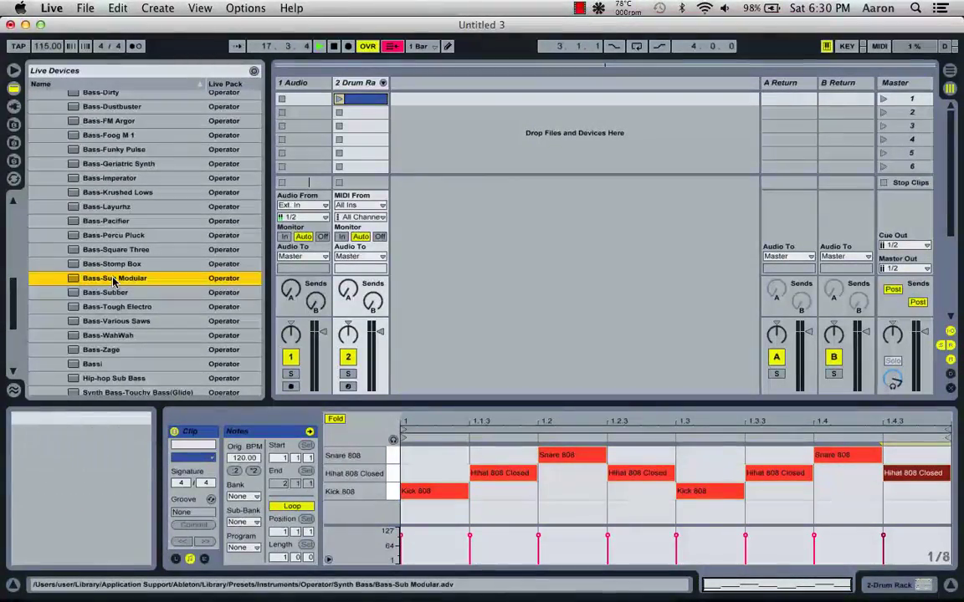
drag(151, 285, 427, 165)
Step: Drop Bass-Sub Modular onto a new MIDI track, and audition notes with the keyboard octave lowered to C1–D2
drag(521, 147, 484, 147)
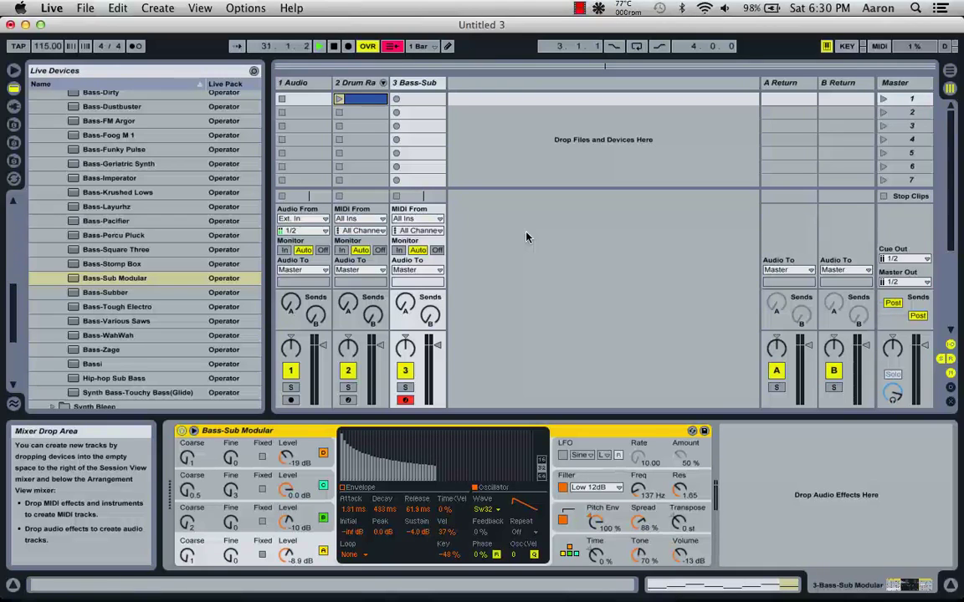
key(z)
key(a)
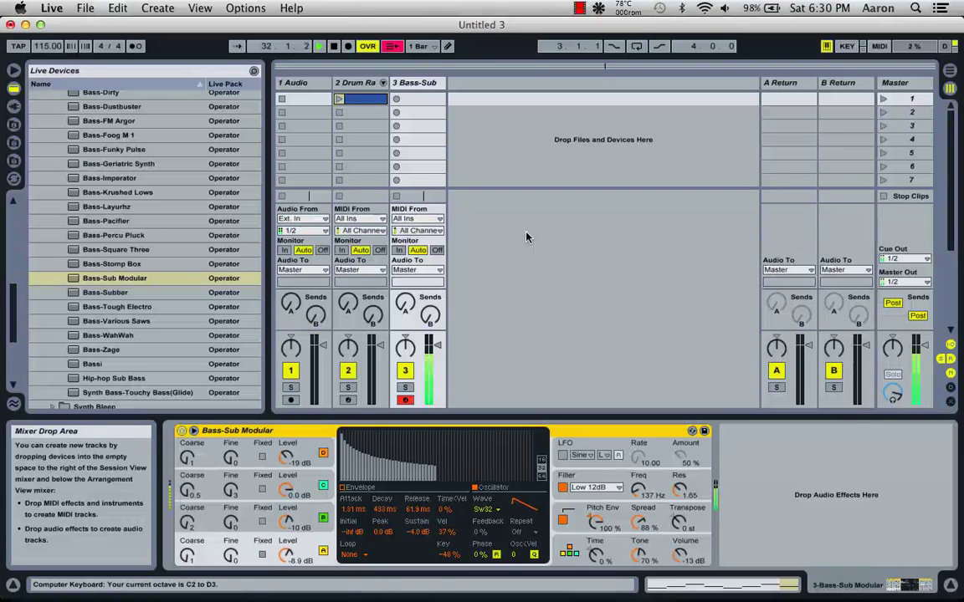
key(z)
key(a)
key(a)
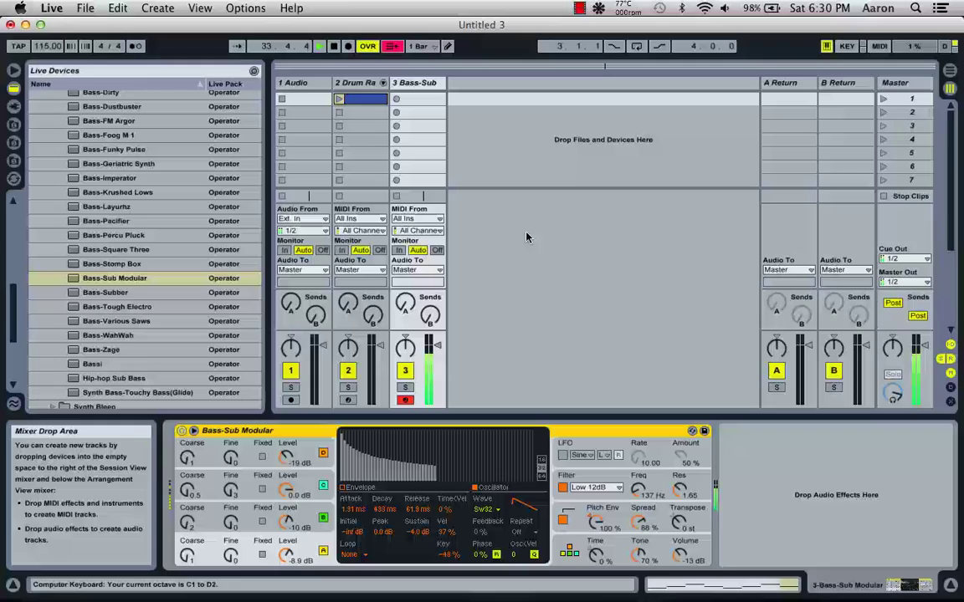
Step: Record a bass clip in track 3's first slot over the drum loop, disarm it and open its notes
click(338, 101)
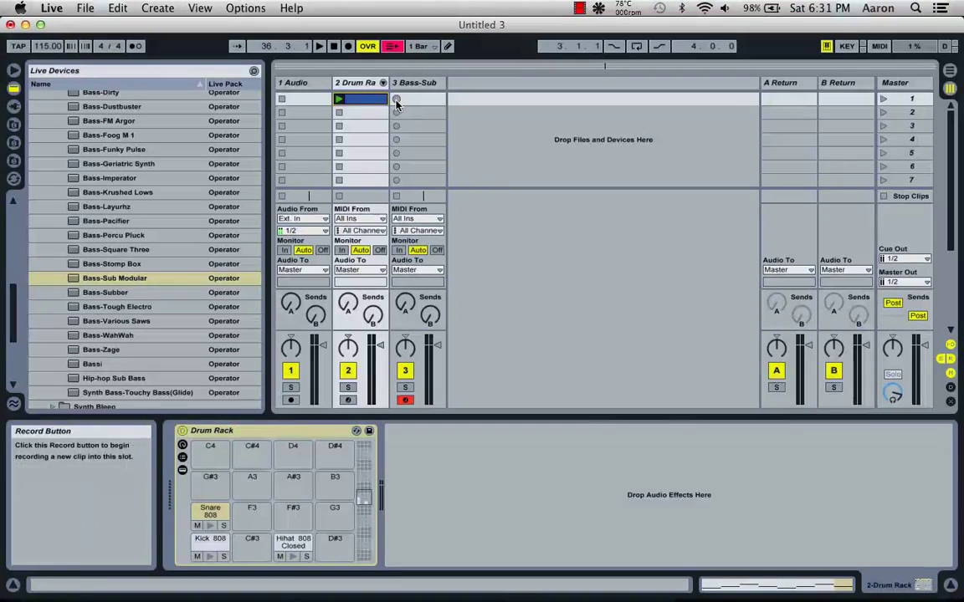
click(397, 101)
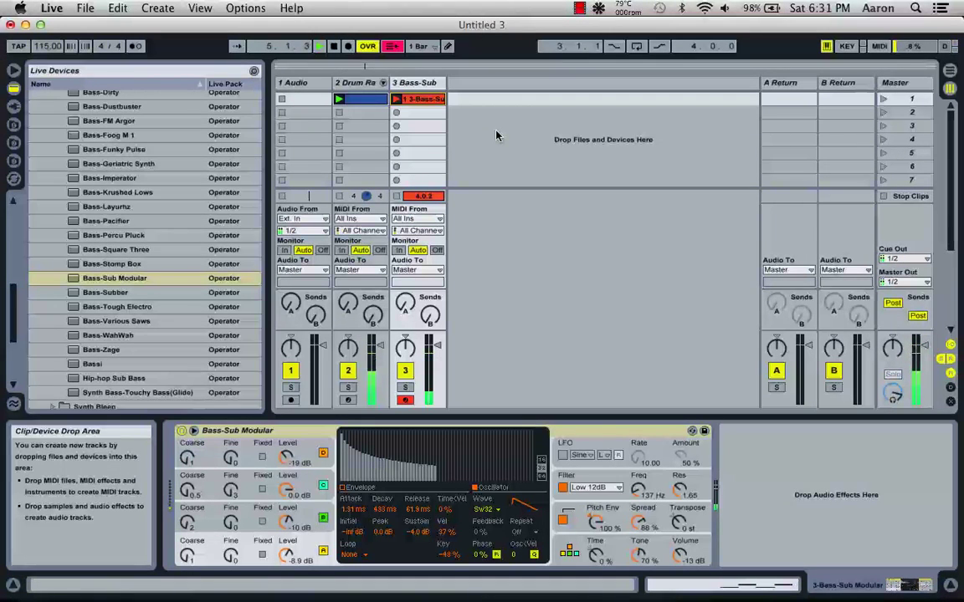
key(space)
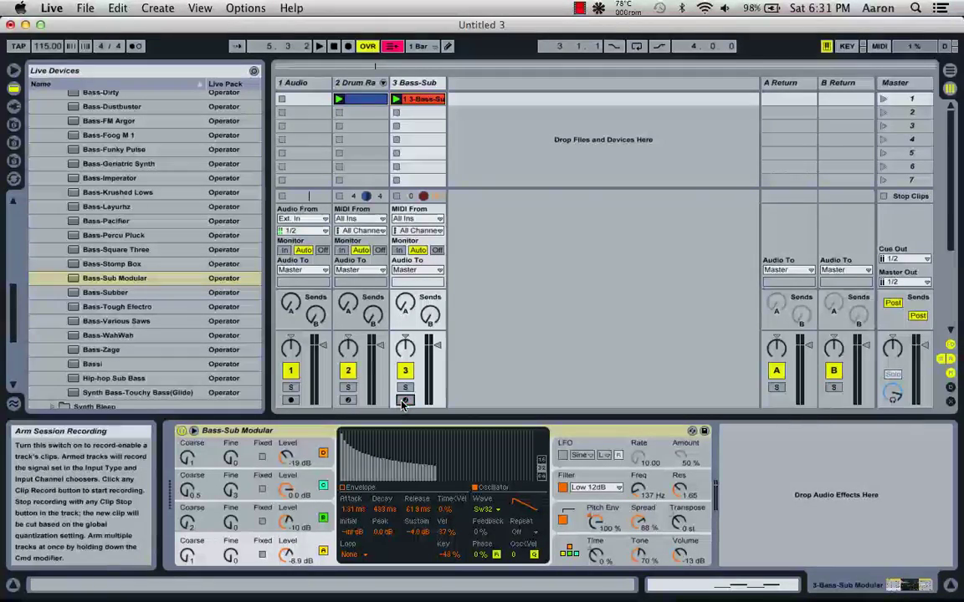
click(403, 403)
click(418, 99)
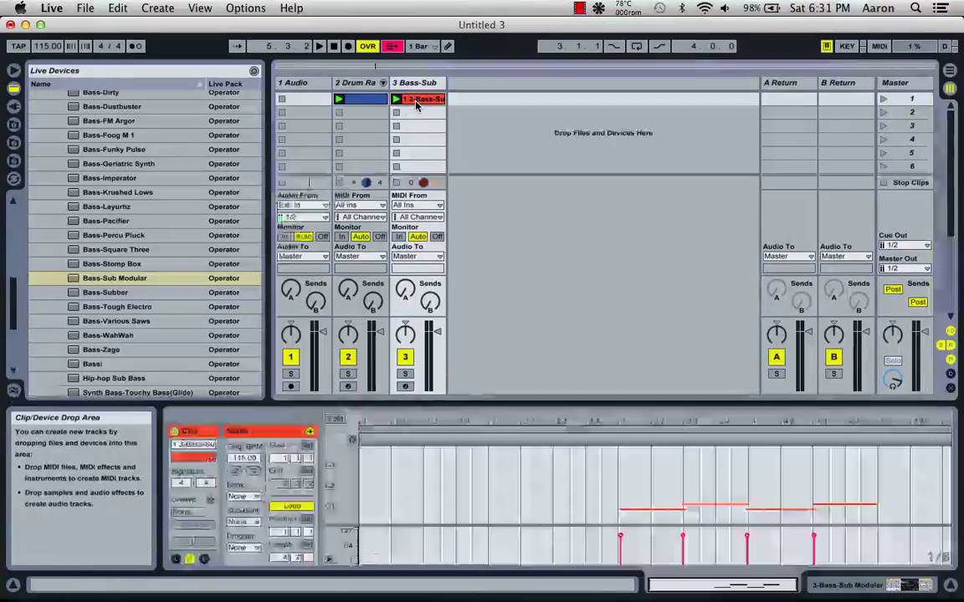
Step: Move the clip's loop brace to span bars 3 to 5 and play it back
click(362, 430)
drag(361, 431, 621, 431)
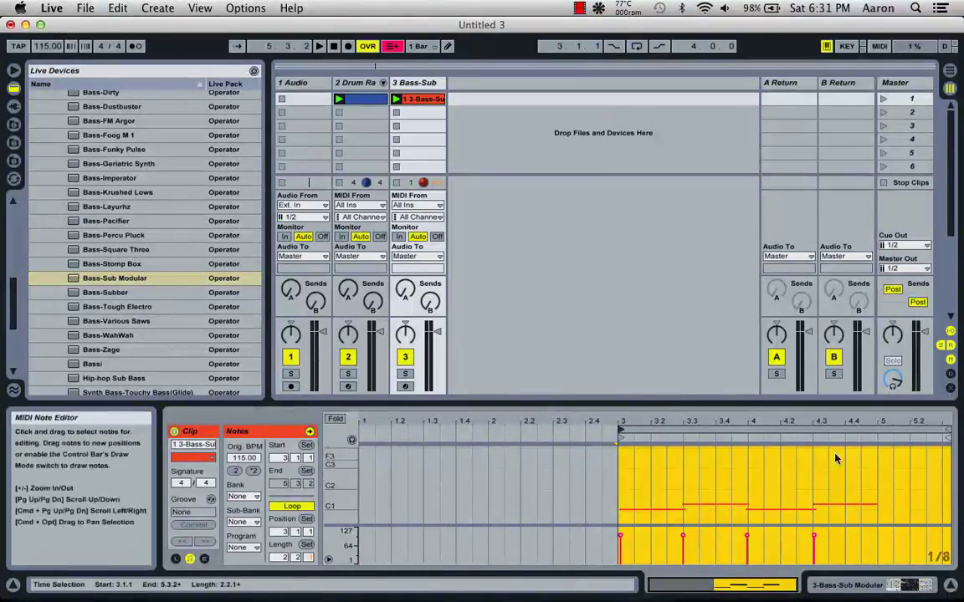
drag(945, 433, 880, 439)
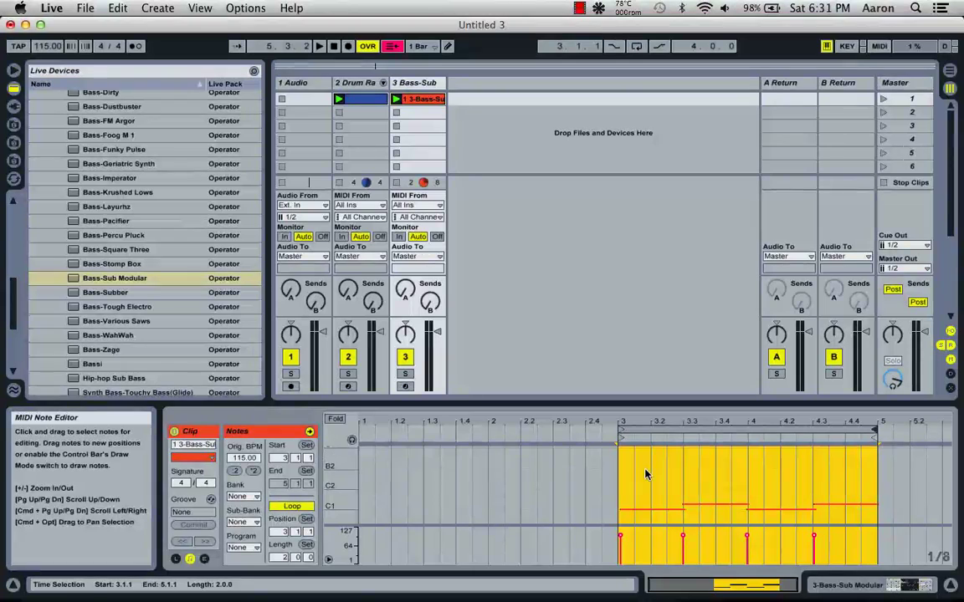
key(space)
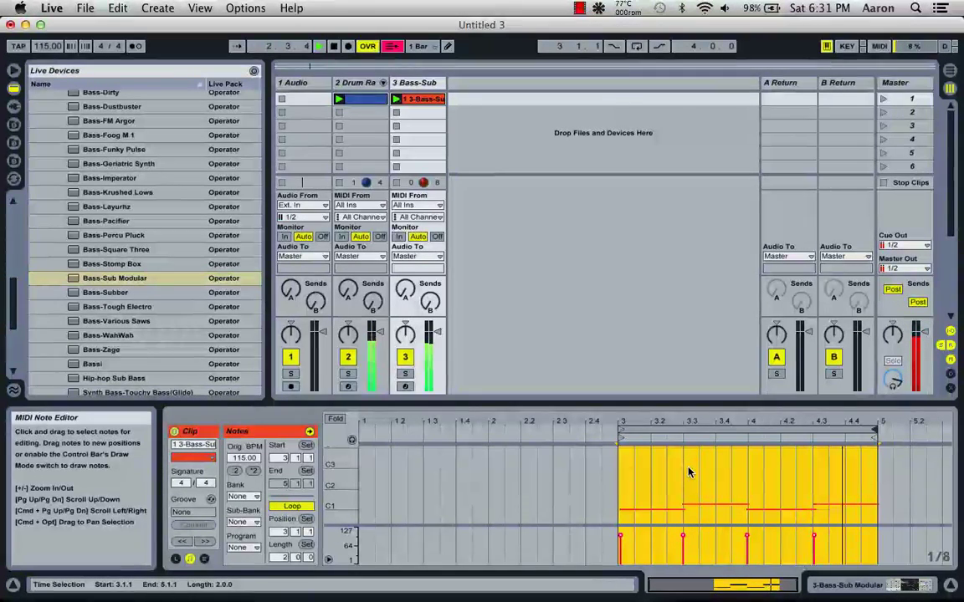
key(space)
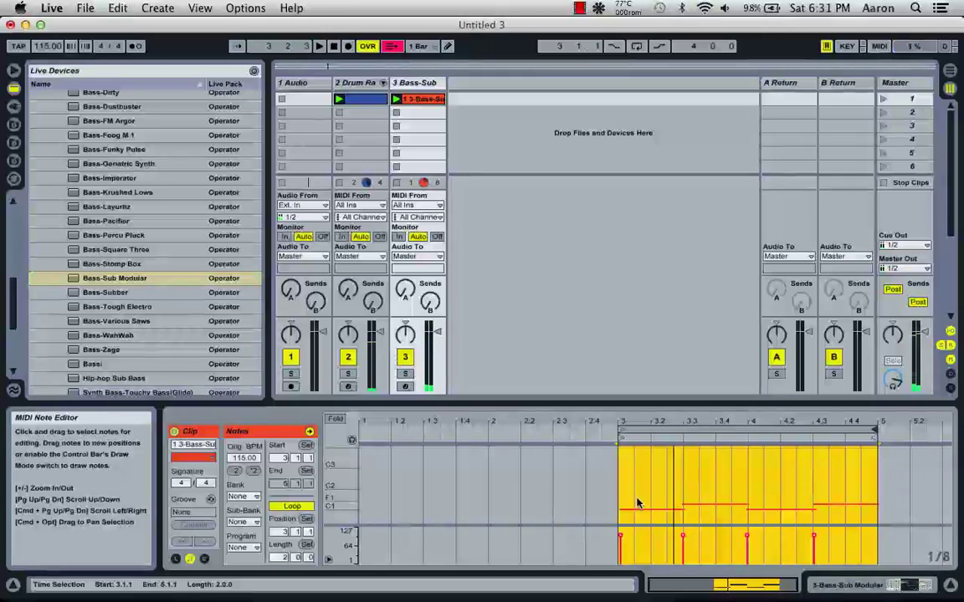
Step: Narrow the loop to bar 4 only (4.1.1 to 5.1.1) and play it
click(634, 508)
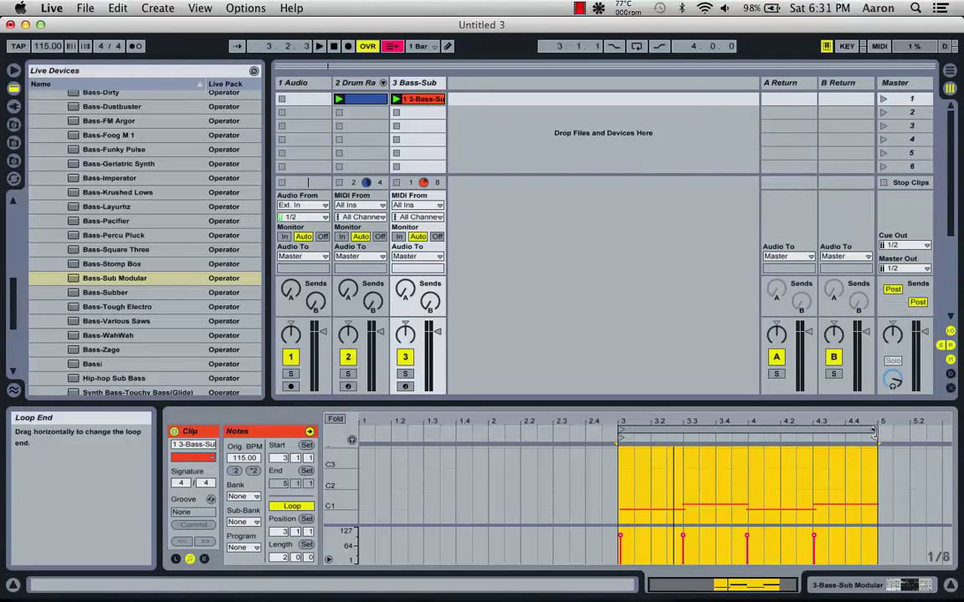
mouse_move(872, 432)
mouse_down()
mouse_move(740, 433)
mouse_move(811, 434)
mouse_up()
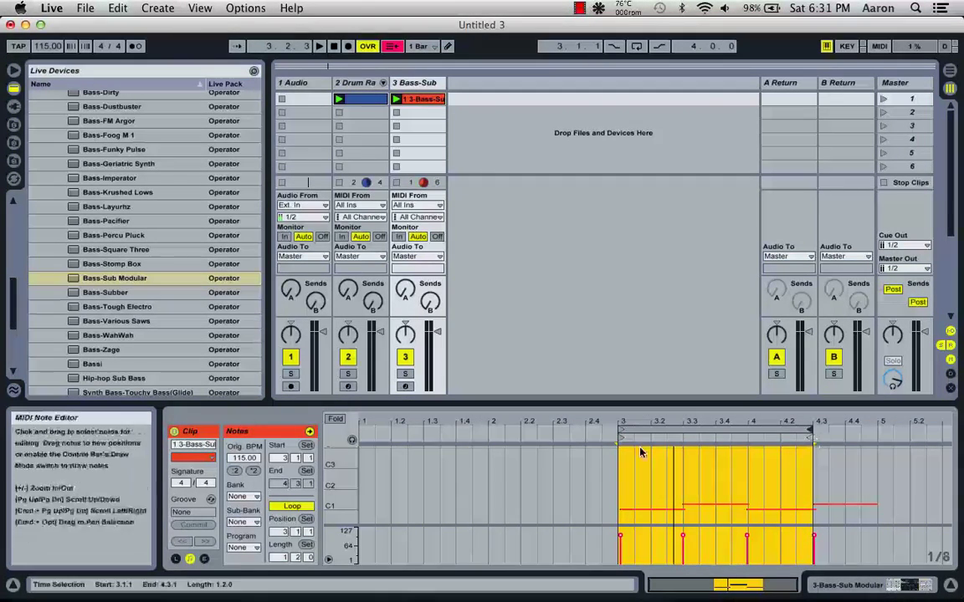
drag(621, 432, 683, 437)
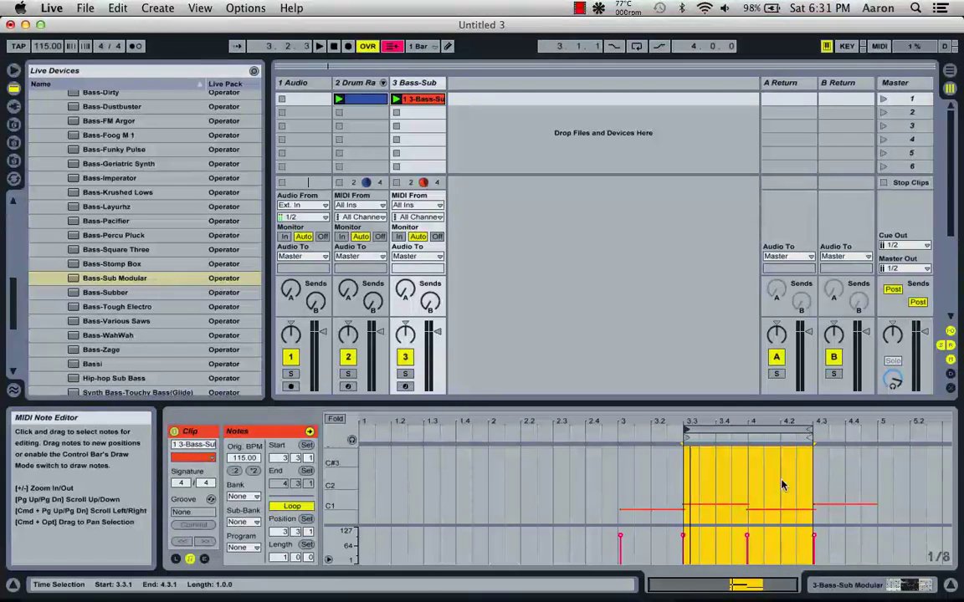
drag(686, 433, 747, 433)
drag(810, 437, 873, 441)
key(space)
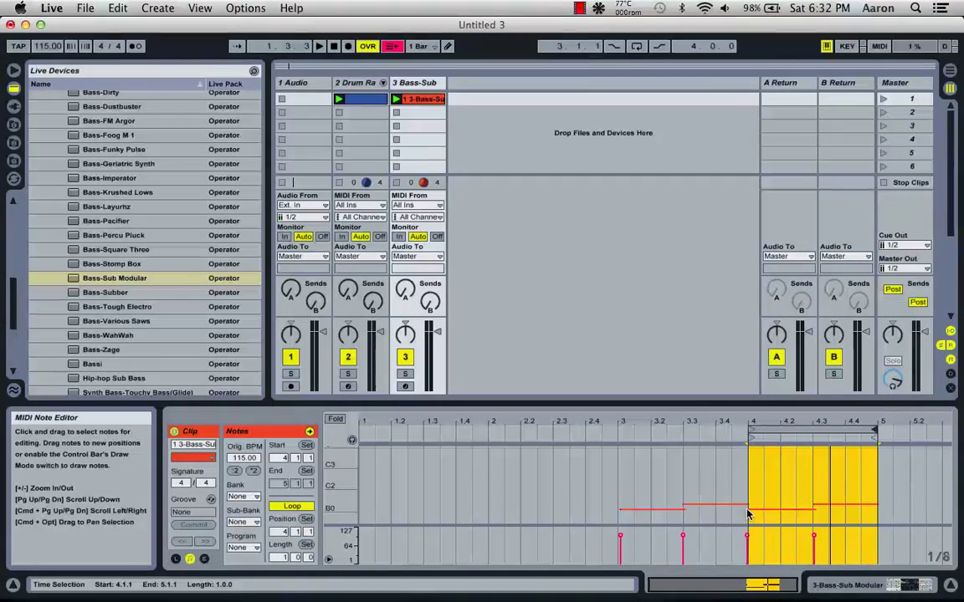
Step: Fold the editor to the used keys, drag the earliest C1 note to bar 5, and audition it
click(334, 421)
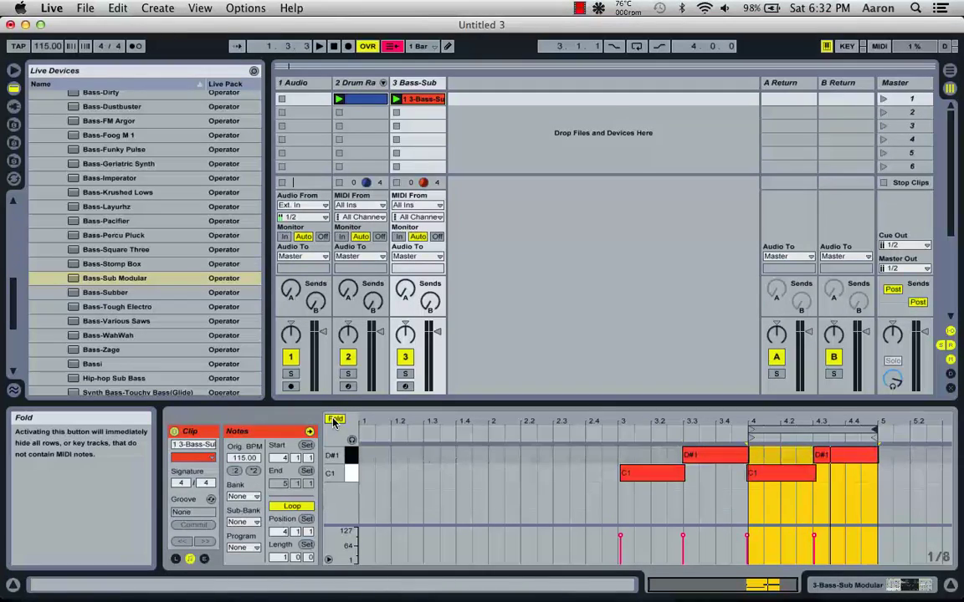
click(749, 474)
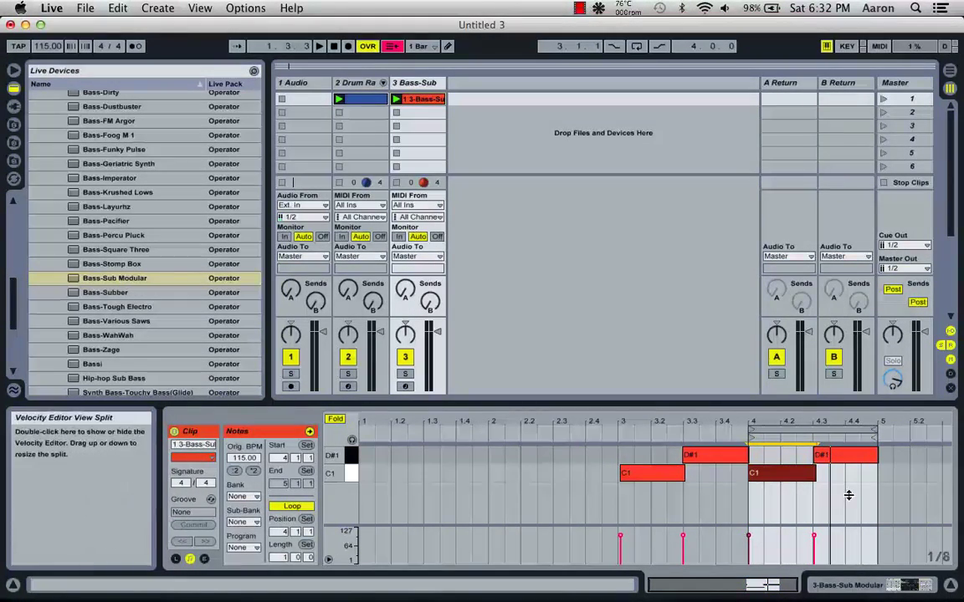
drag(636, 474, 883, 501)
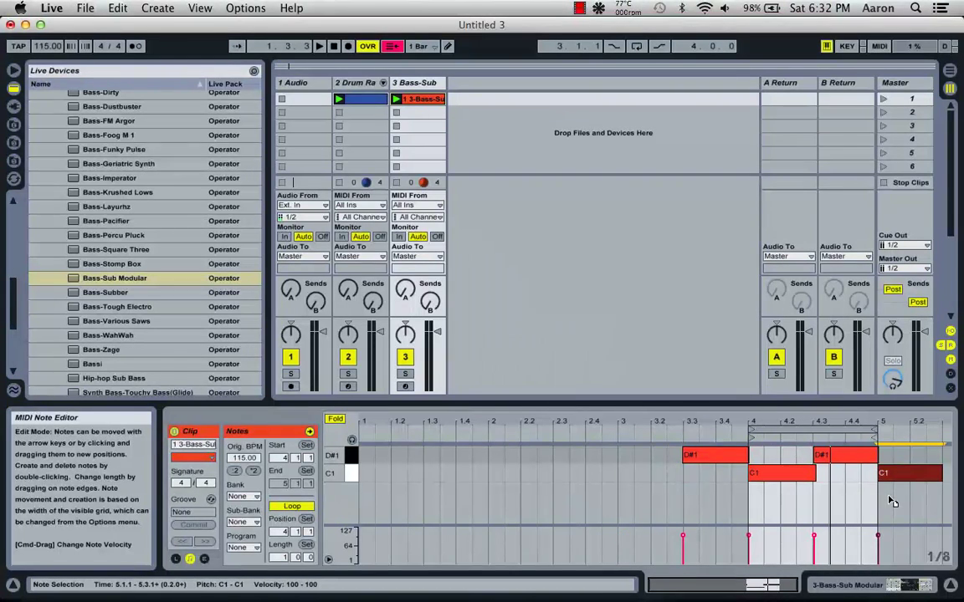
key(space)
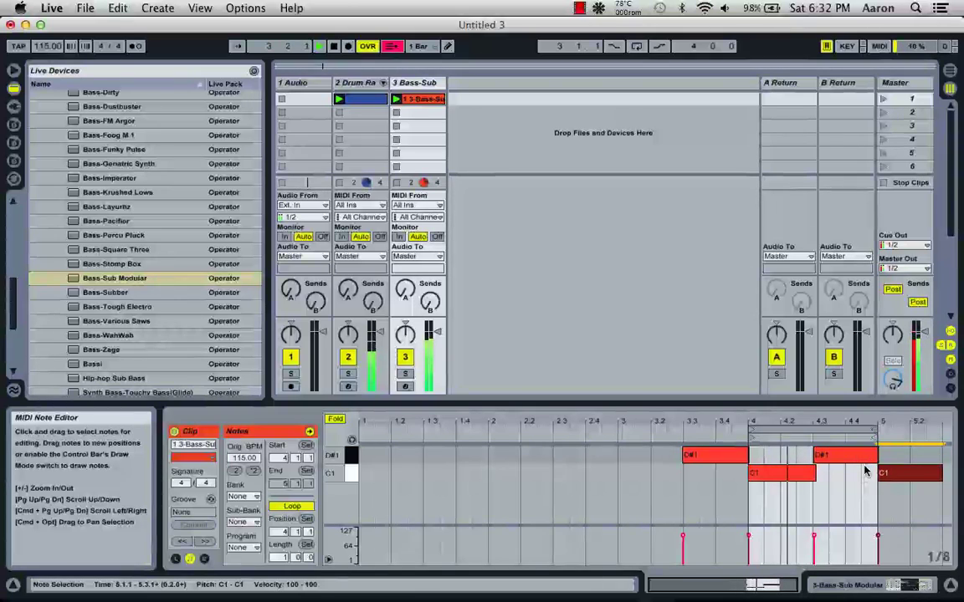
key(space)
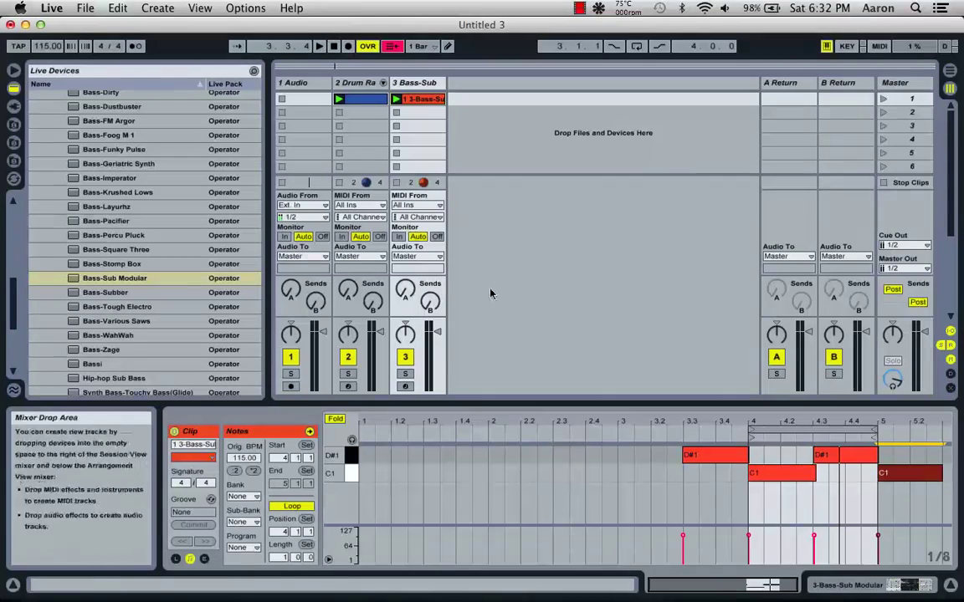
Step: Raise Operator's Filter Freq to about 52.6 Hz and lower track 3's volume to about -2.5 dB
key(shift+Tab)
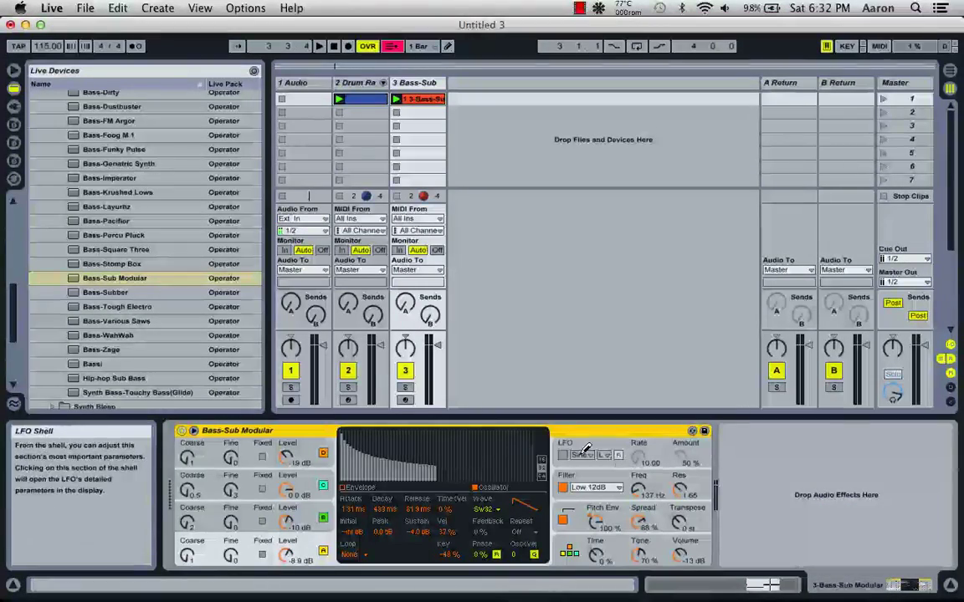
key(shift+Tab)
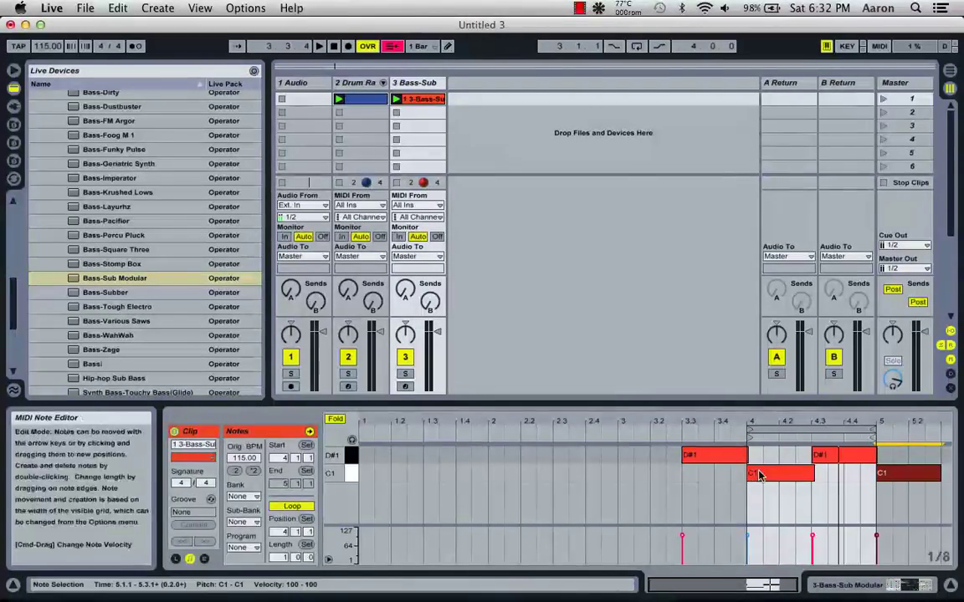
key(shift+Tab)
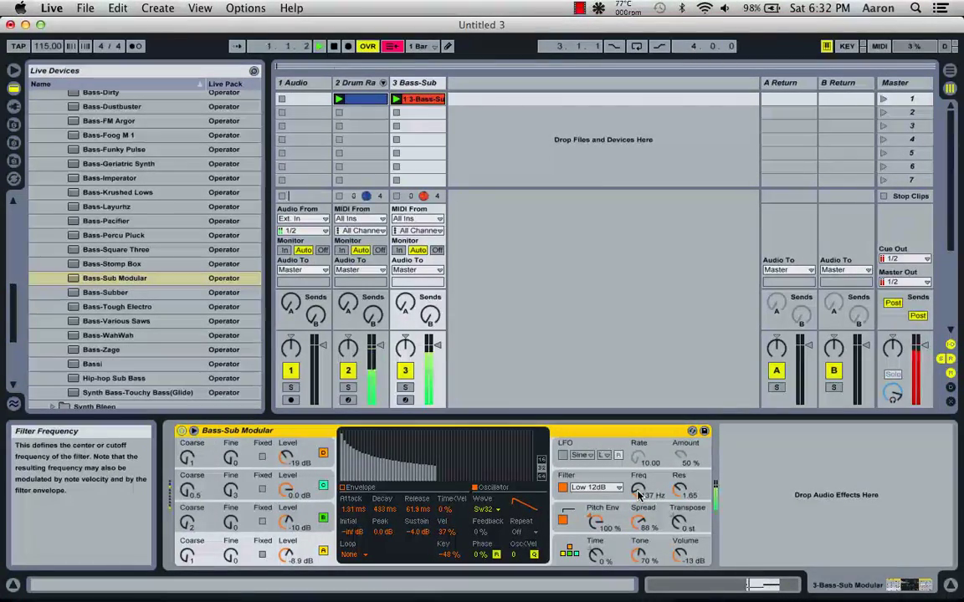
drag(637, 494, 665, 489)
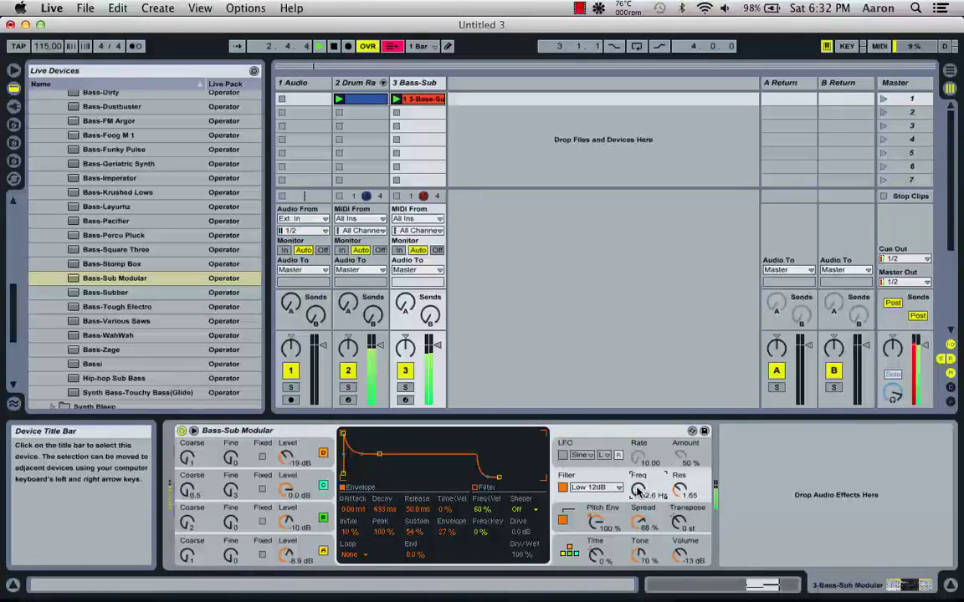
drag(434, 345, 435, 351)
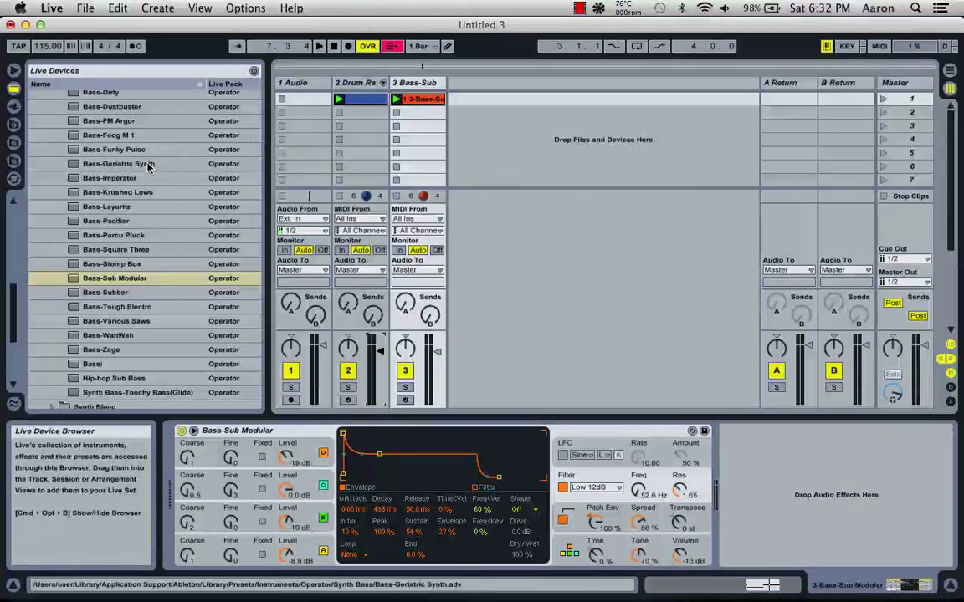
Step: Drag Sampler's Keys-Grand Piano preset into the mixer area as a new track and play a note
scroll(147, 168, up, 10)
click(45, 185)
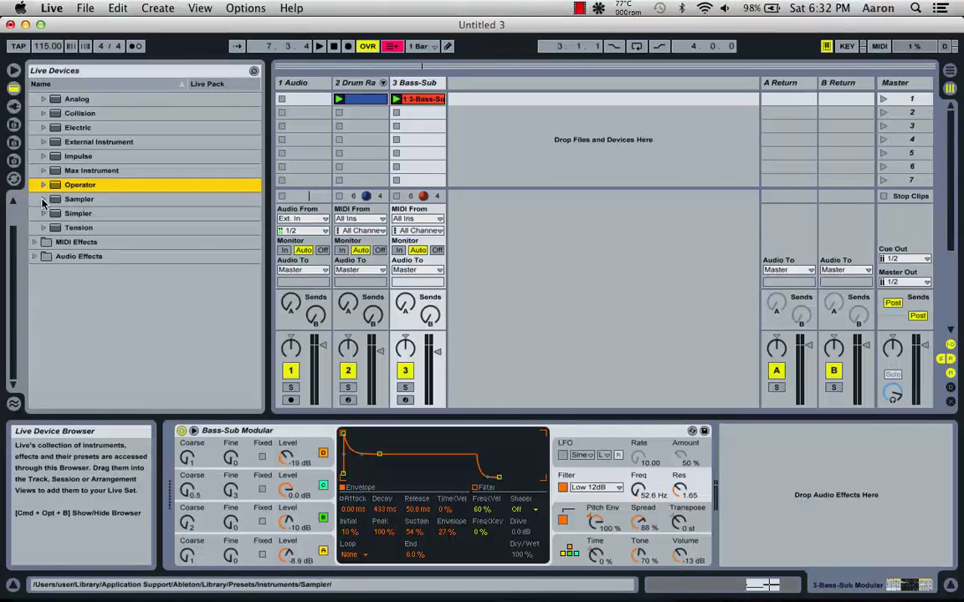
click(43, 200)
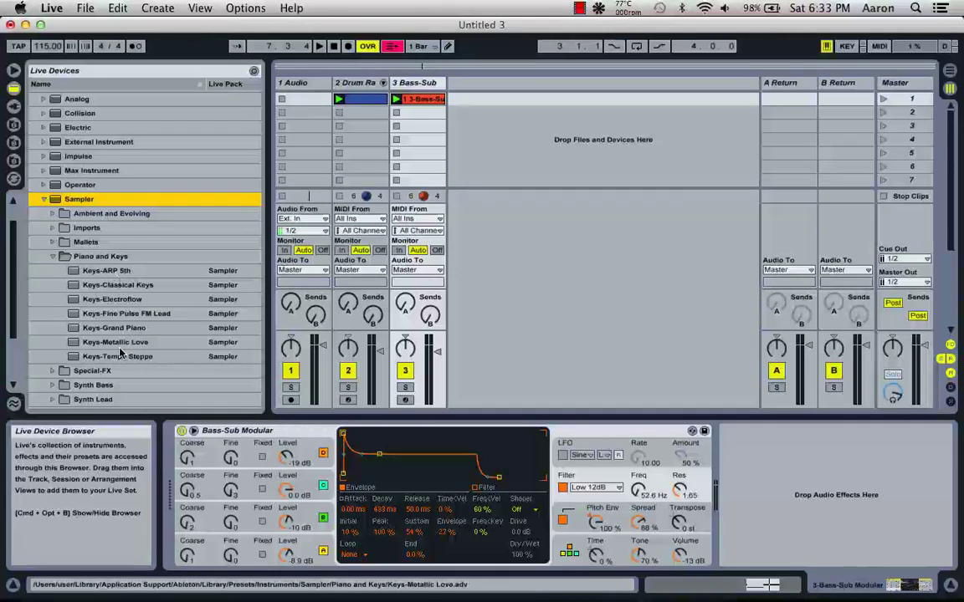
drag(112, 329, 479, 150)
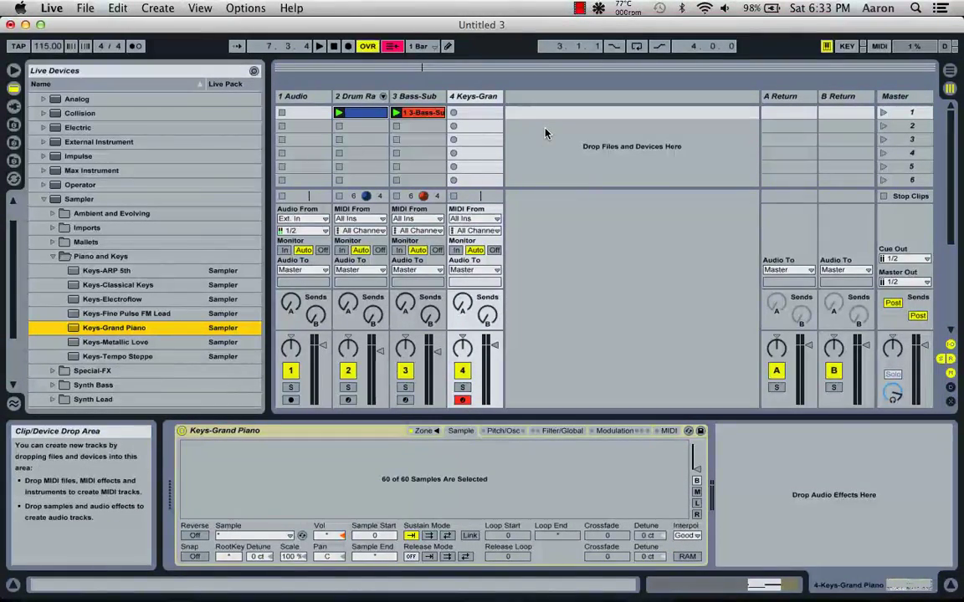
key(a)
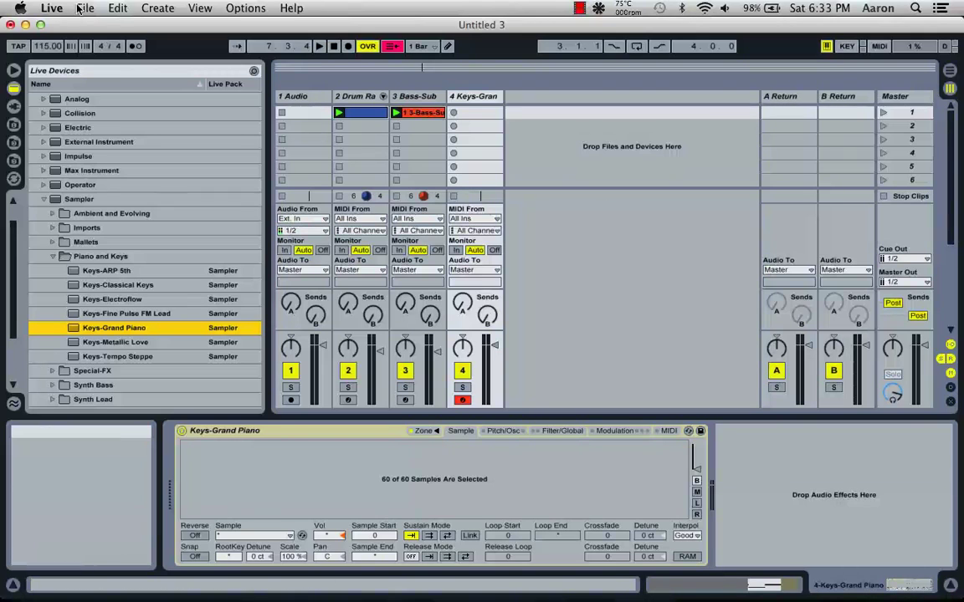
click(52, 8)
click(71, 50)
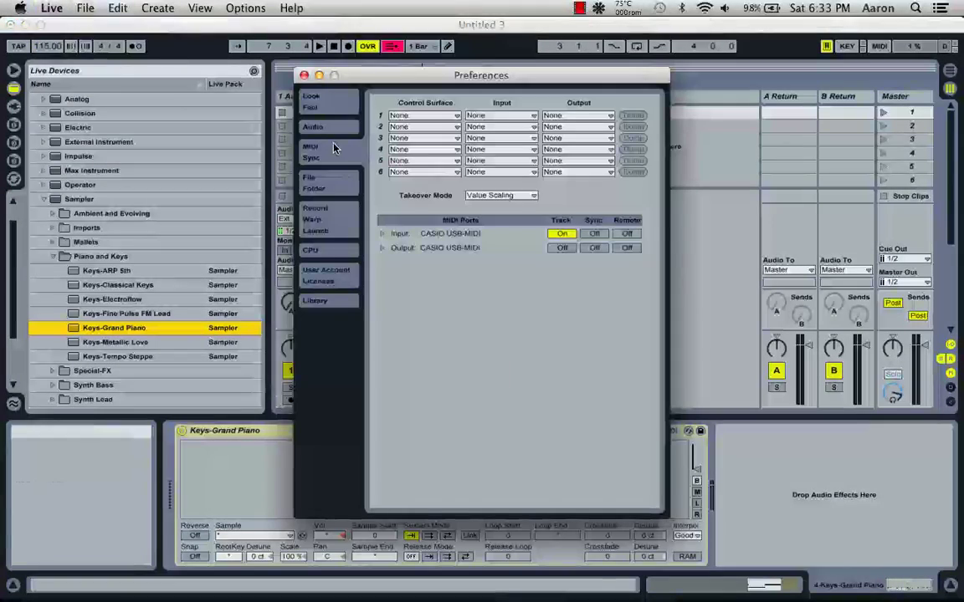
click(311, 102)
click(312, 153)
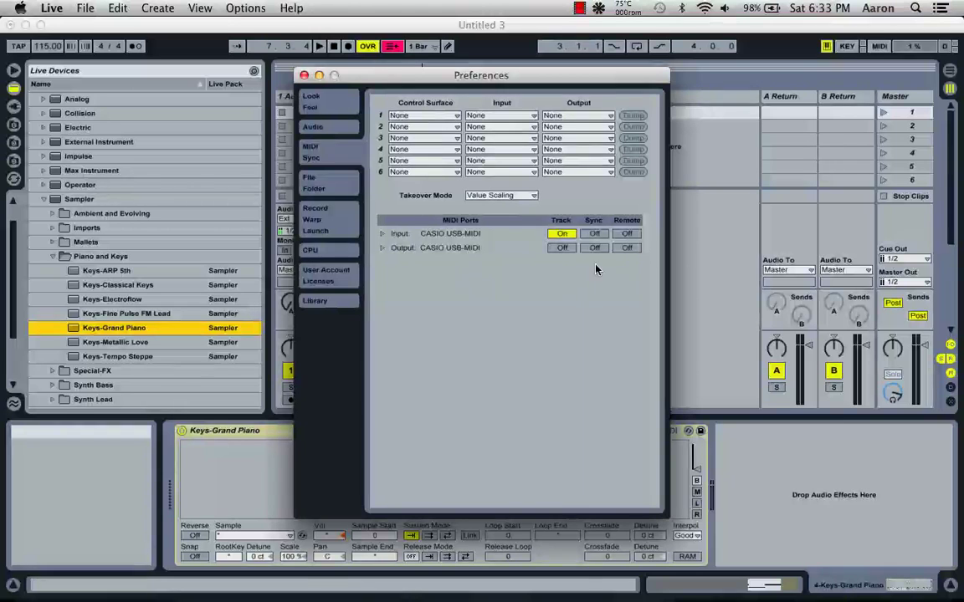
click(303, 75)
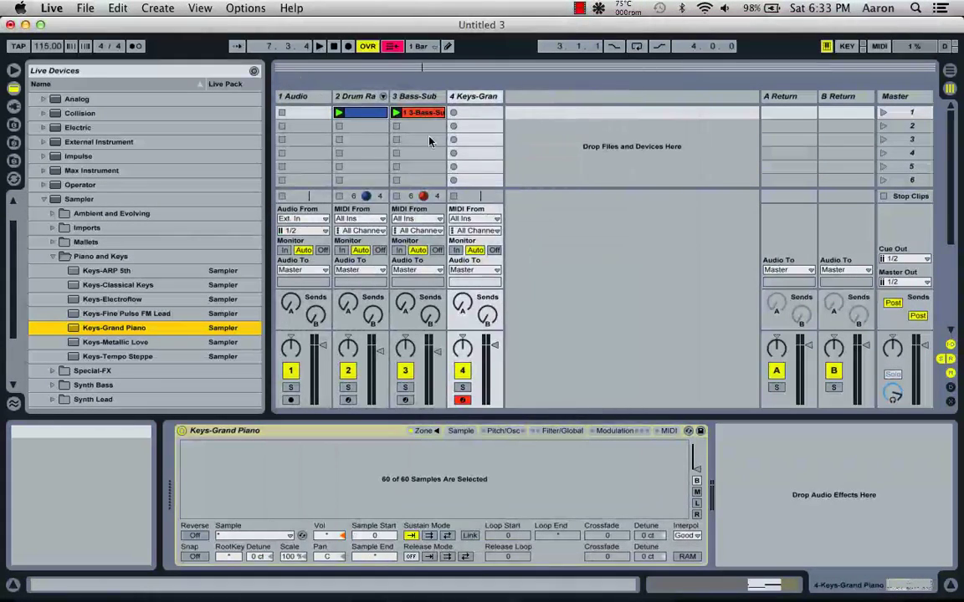
Step: Keep track 4's MIDI input on All Ins, start playback, and record into its first clip slot
click(482, 219)
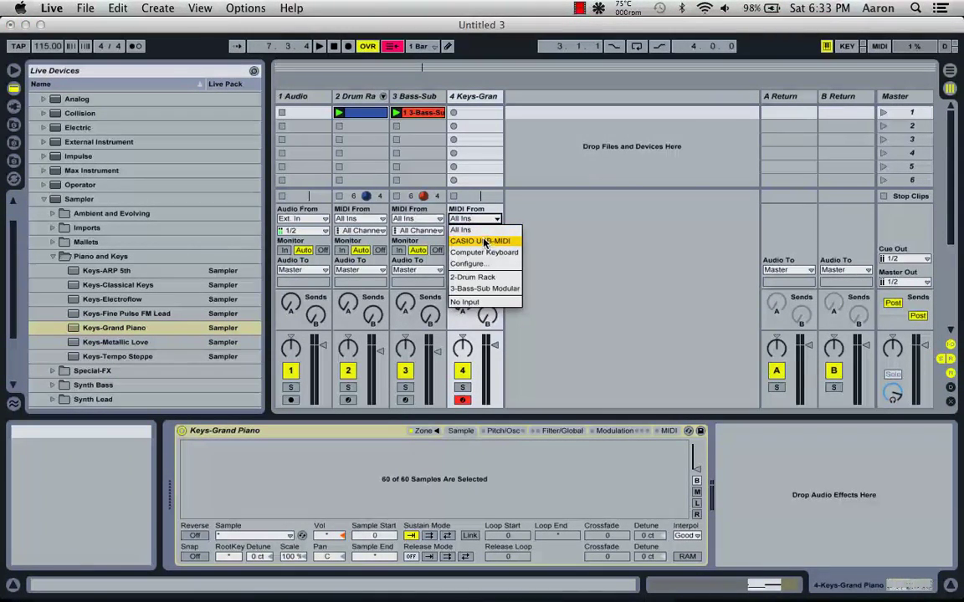
click(483, 231)
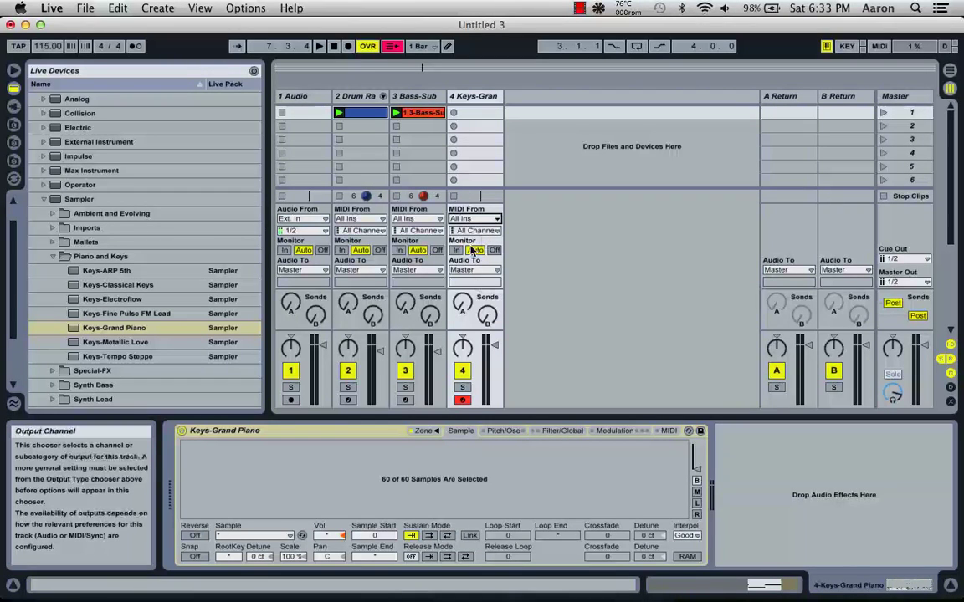
key(space)
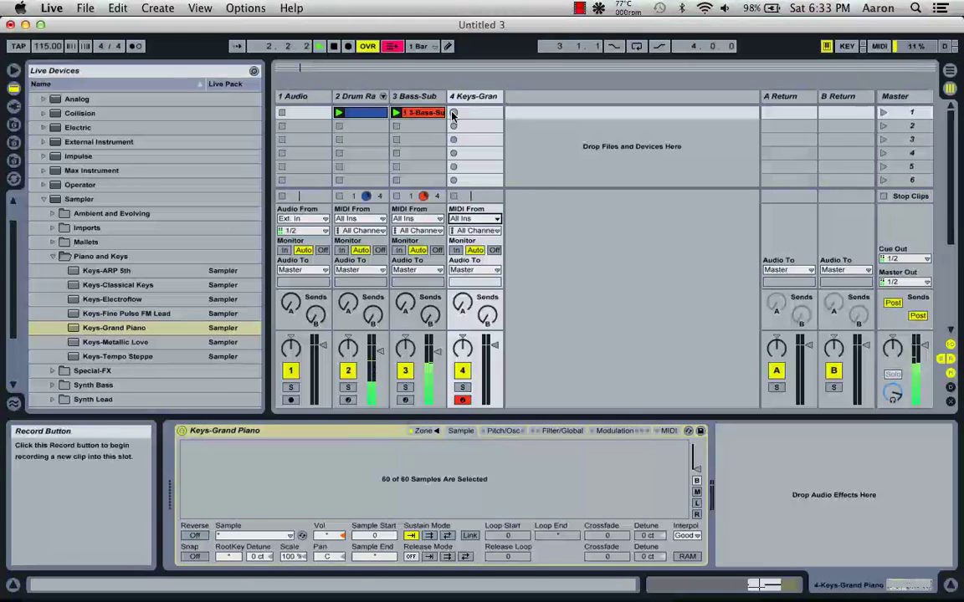
click(452, 114)
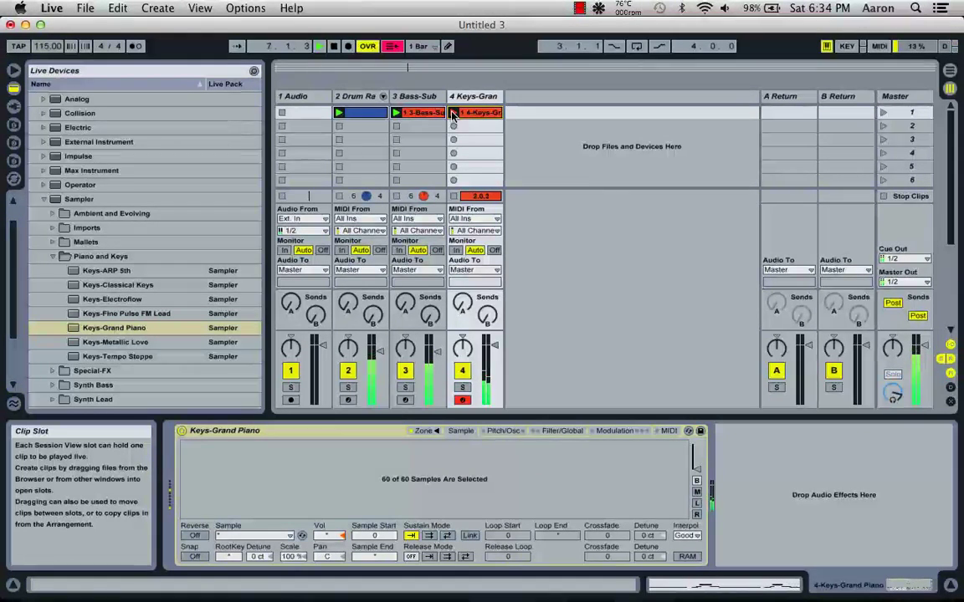
Step: Stop the piano recording, loop the clip to end at bar 2, disarm track 4, and play
click(452, 113)
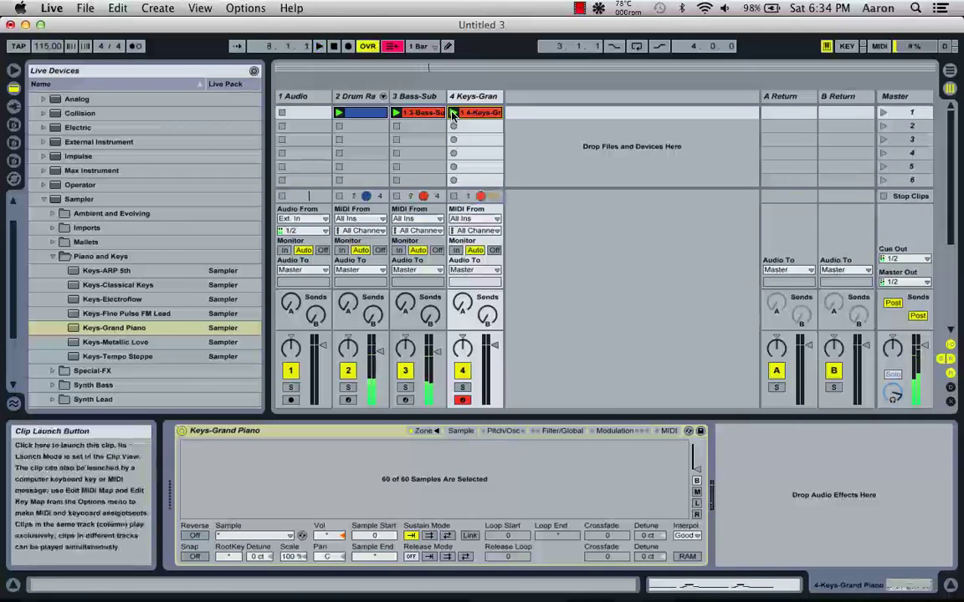
double_click(480, 115)
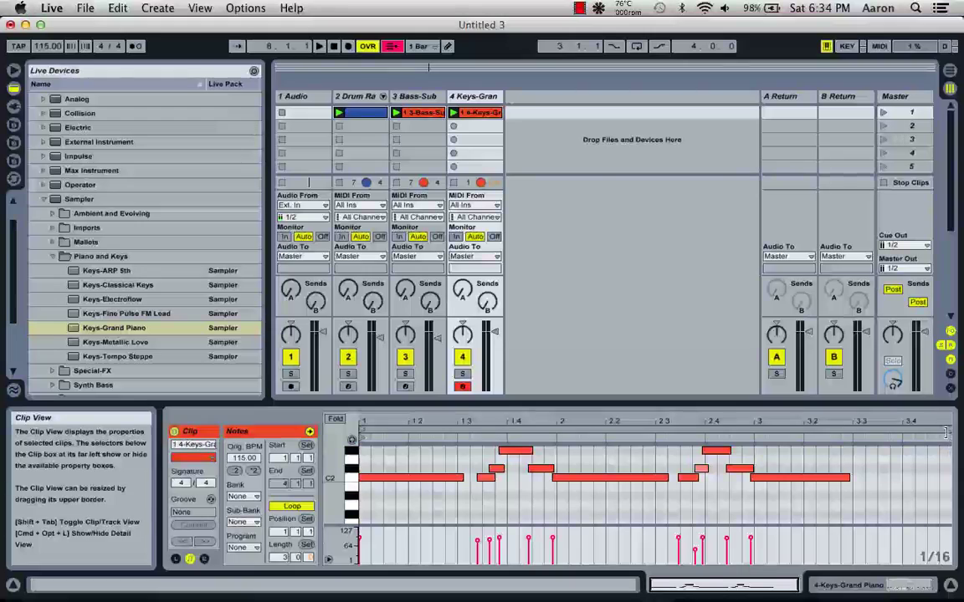
mouse_move(949, 433)
mouse_down()
mouse_move(818, 422)
mouse_move(485, 423)
mouse_move(556, 423)
mouse_up()
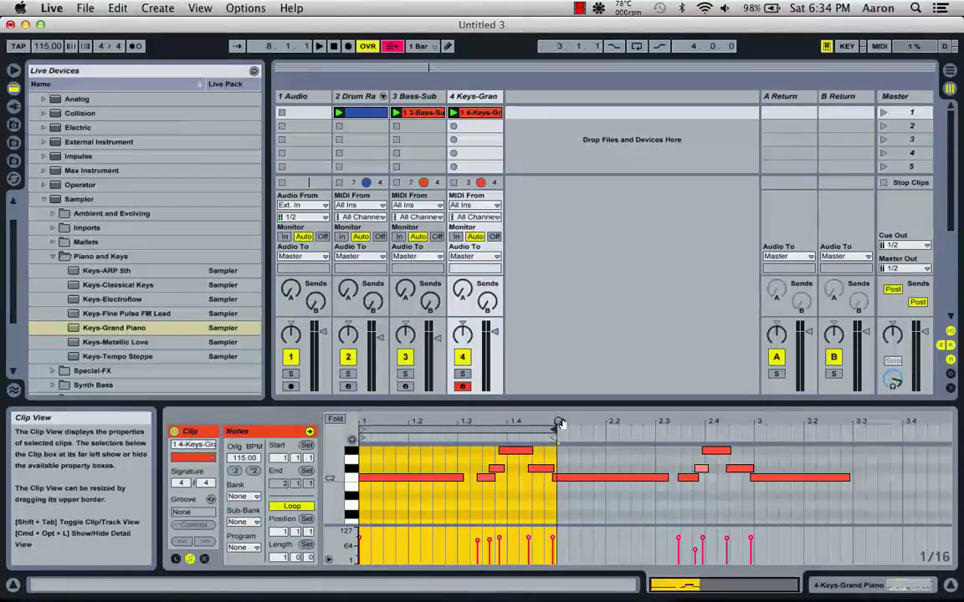
click(461, 387)
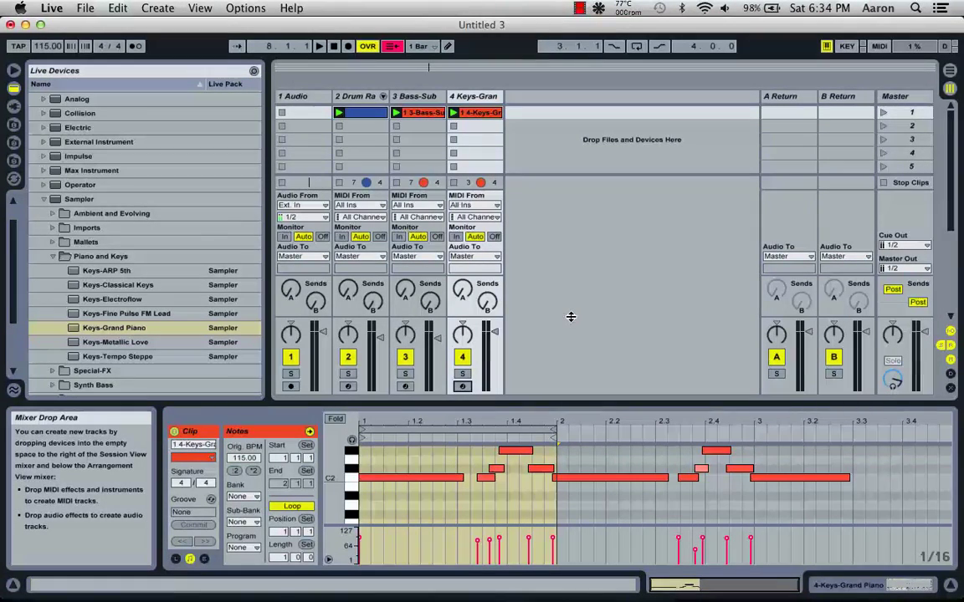
key(space)
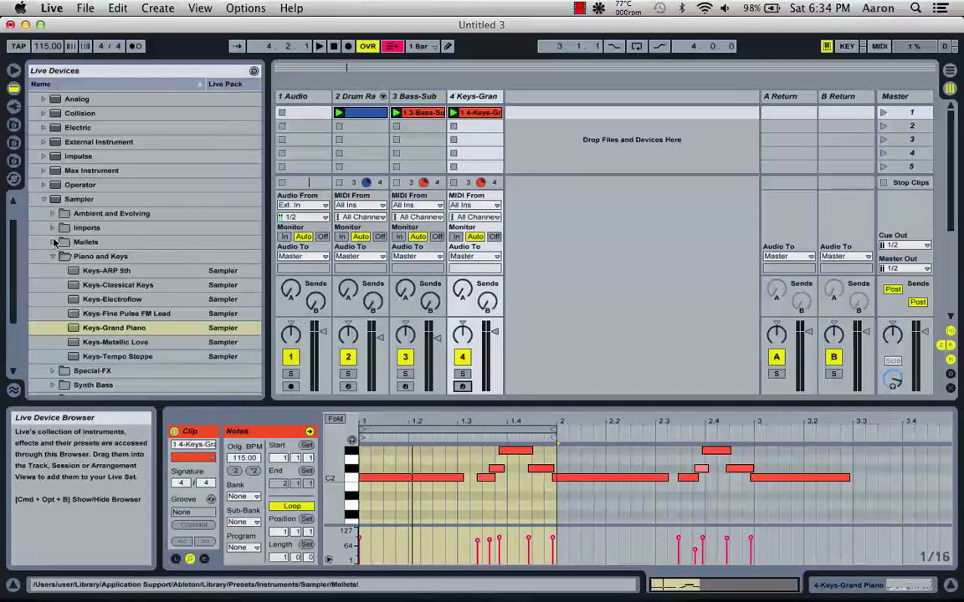
Step: Drag the Strings-Concert Strings preset from Instrument Rack > Synth Strings into the mixer as a new track
click(46, 201)
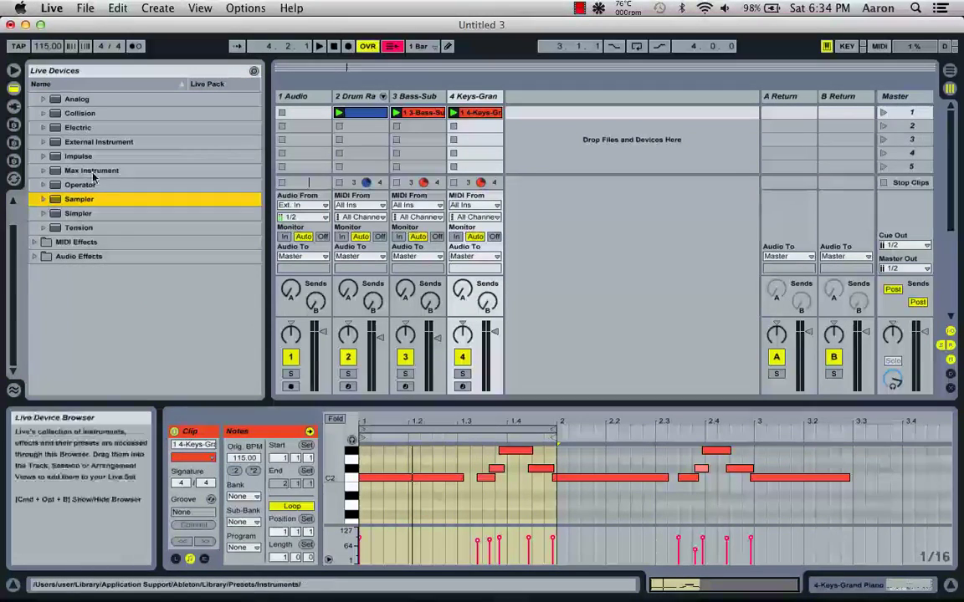
scroll(102, 145, up, 3)
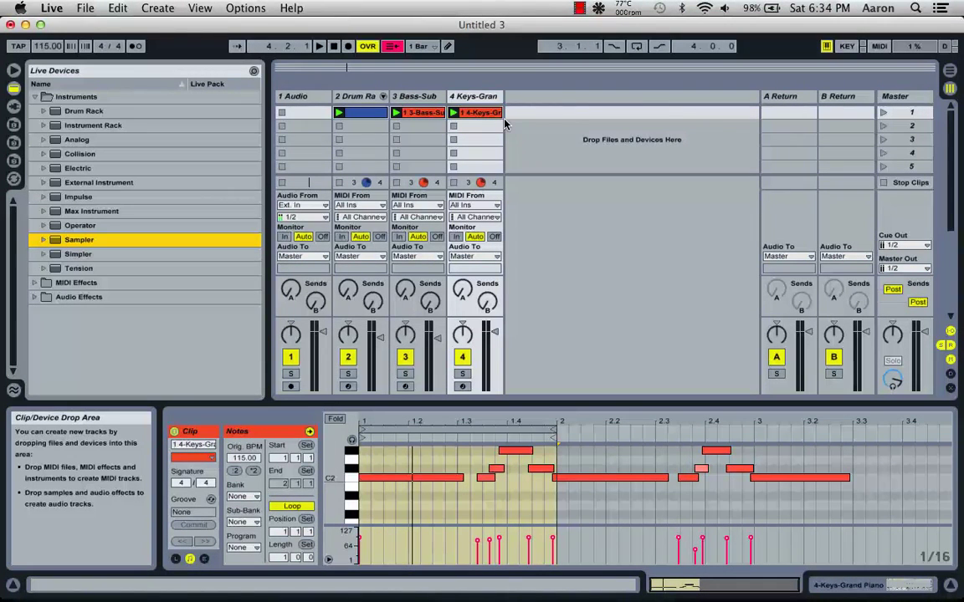
click(42, 125)
scroll(119, 270, down, 1)
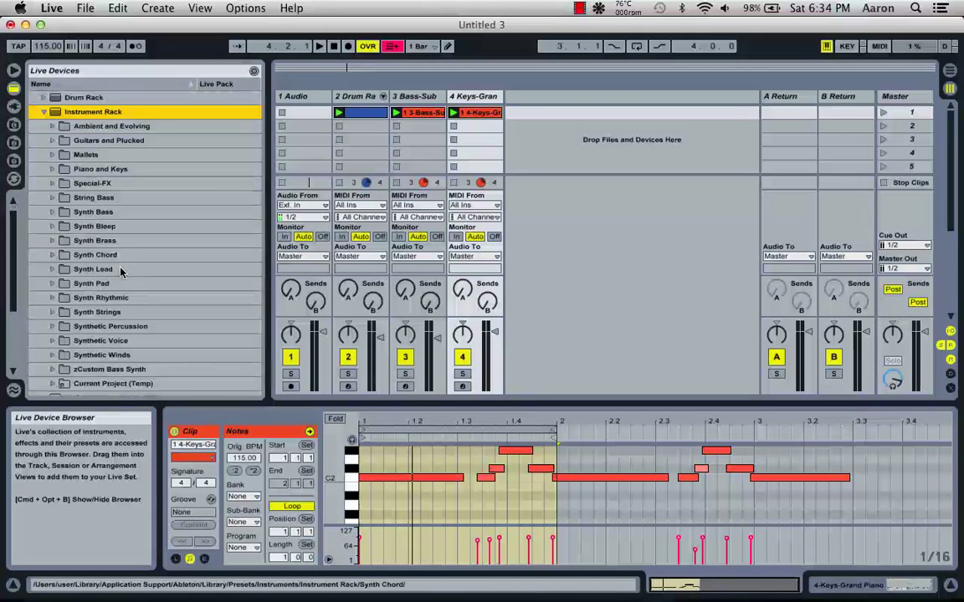
scroll(120, 270, down, 2)
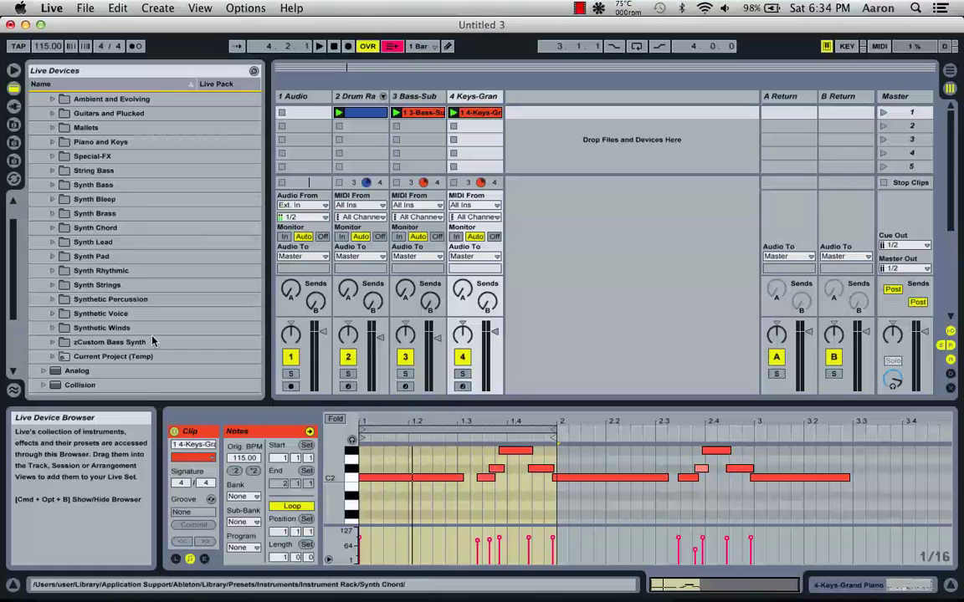
scroll(117, 191, up, 3)
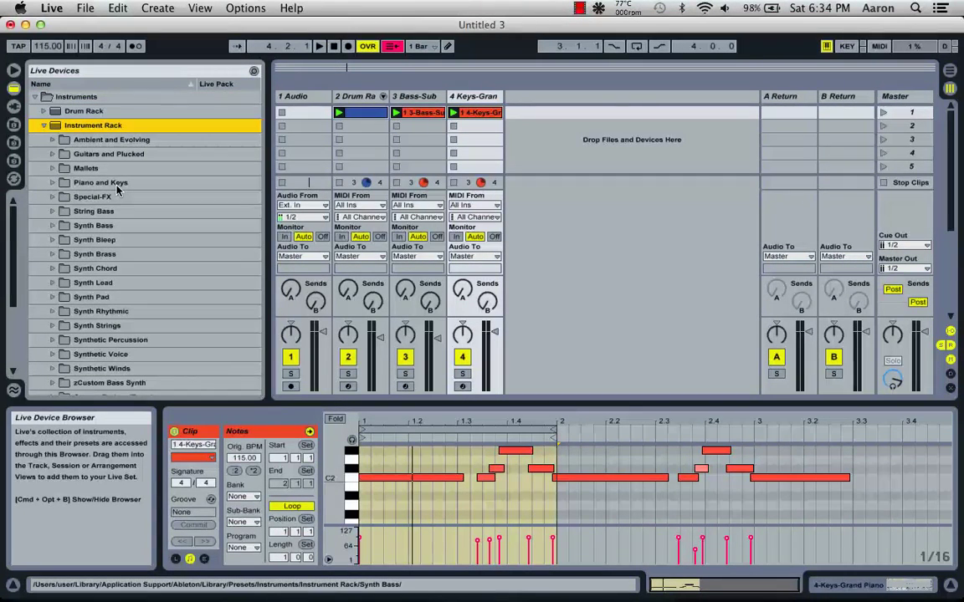
click(51, 325)
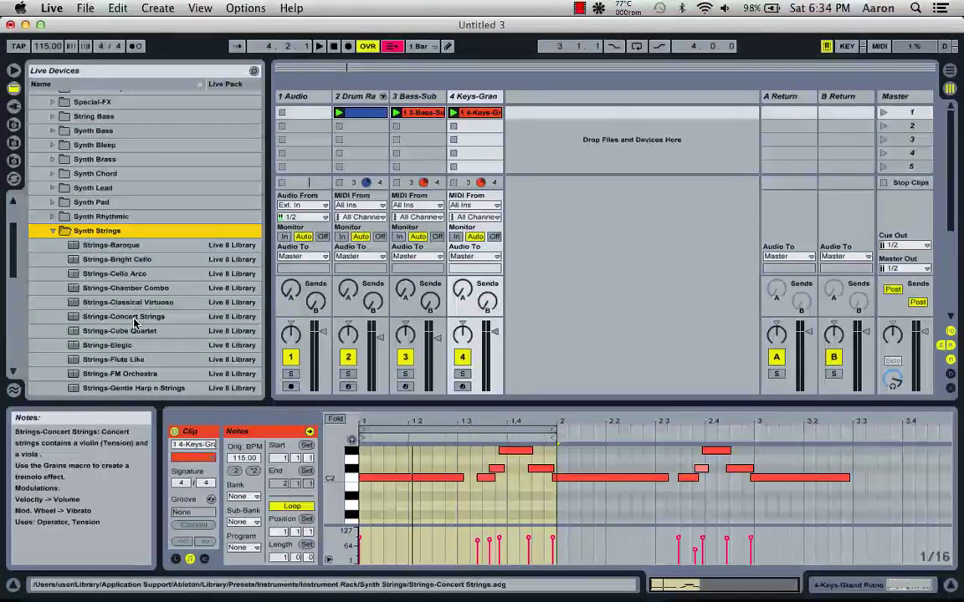
click(133, 316)
drag(459, 143, 548, 139)
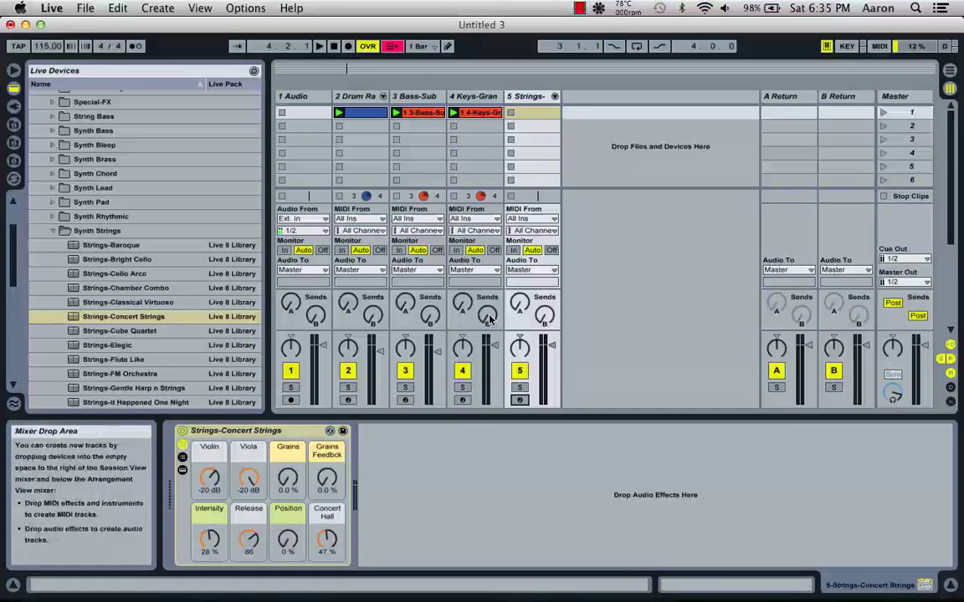
Step: Paste the piano clip into the Strings track's first slot and open its notes
click(470, 121)
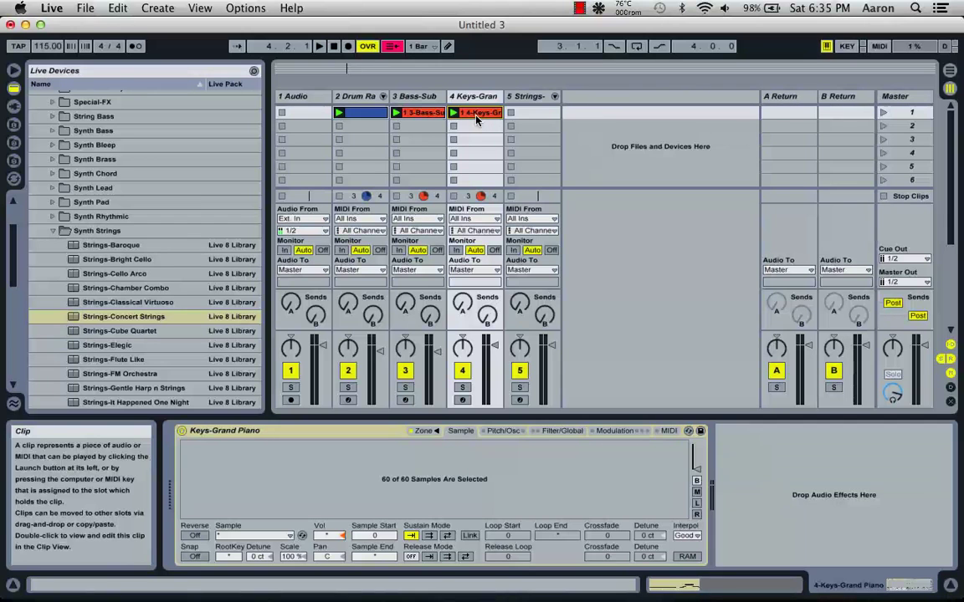
click(521, 116)
key(super+v)
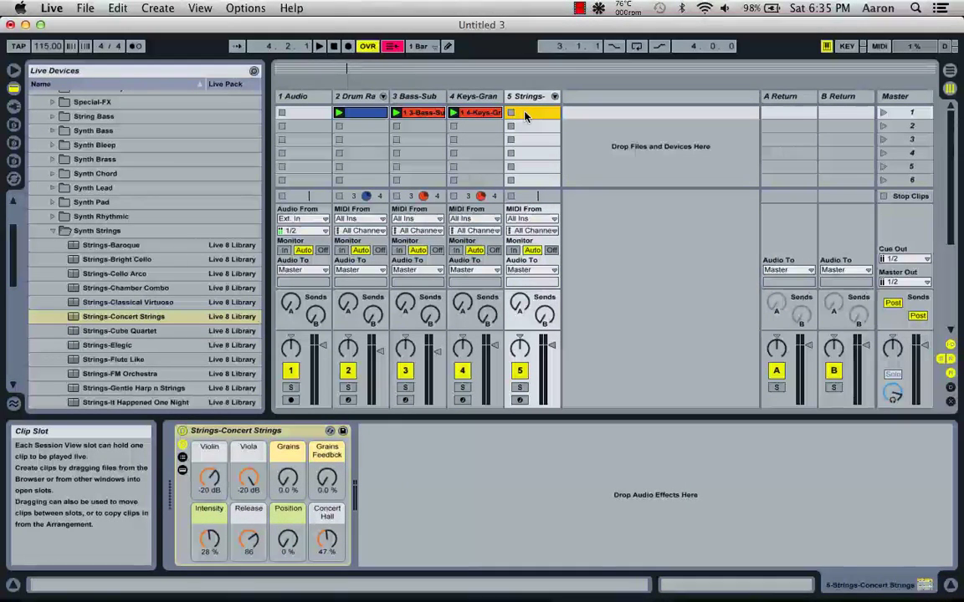
double_click(525, 116)
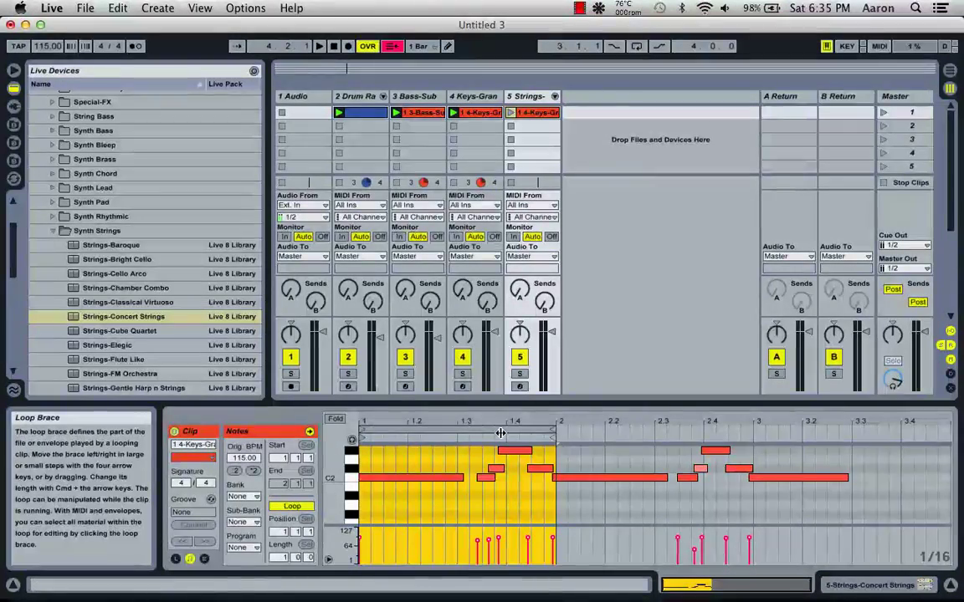
key(shift+Tab)
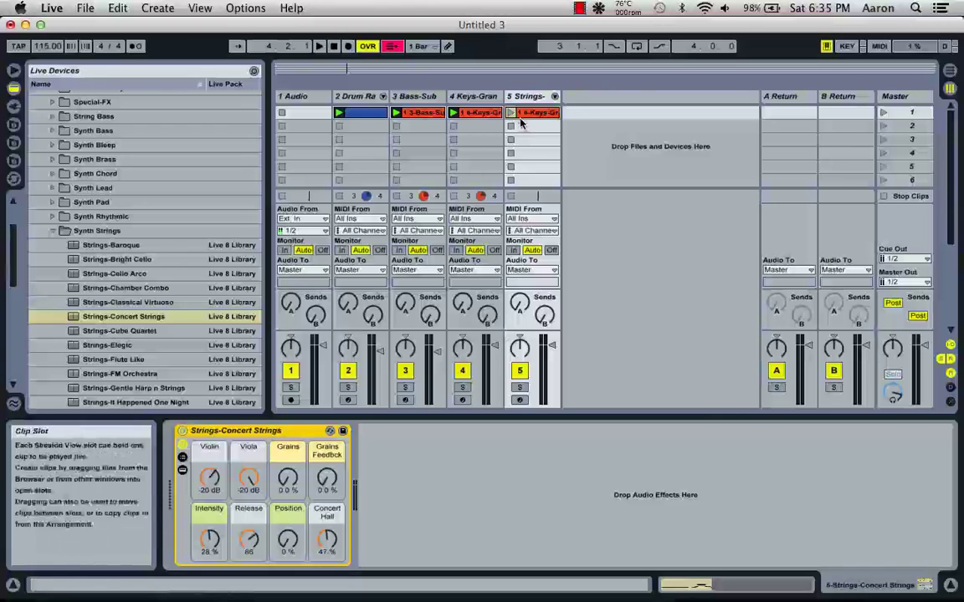
Step: Solo the Strings track, launch the pasted clip, and rename it 'Strings'
click(519, 388)
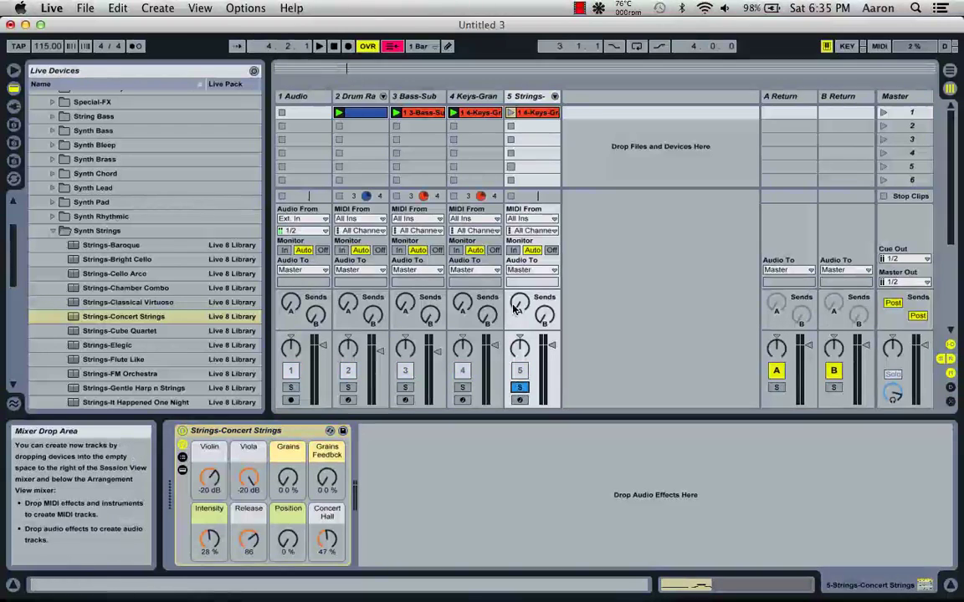
click(510, 112)
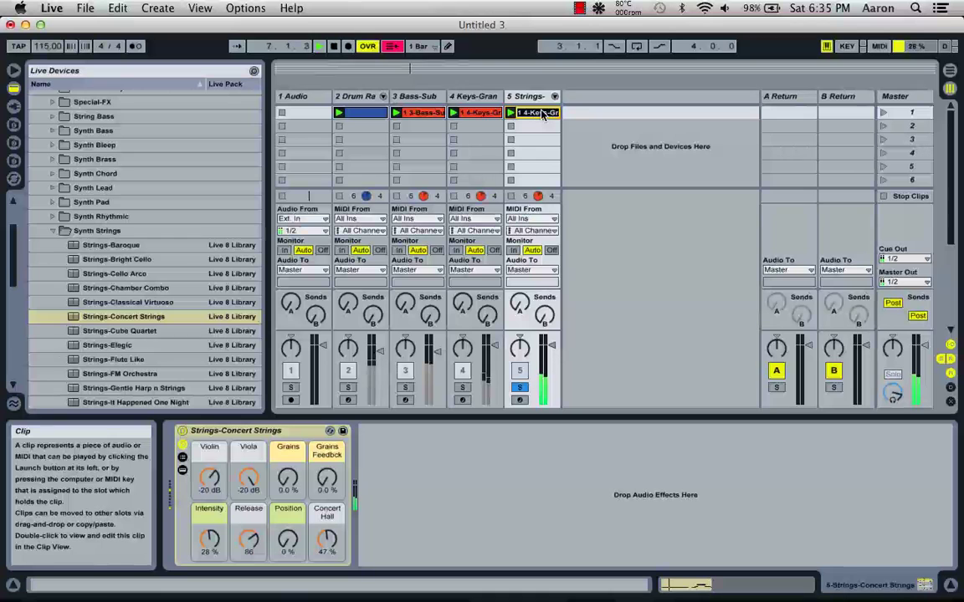
key(super+r)
text(Strings)
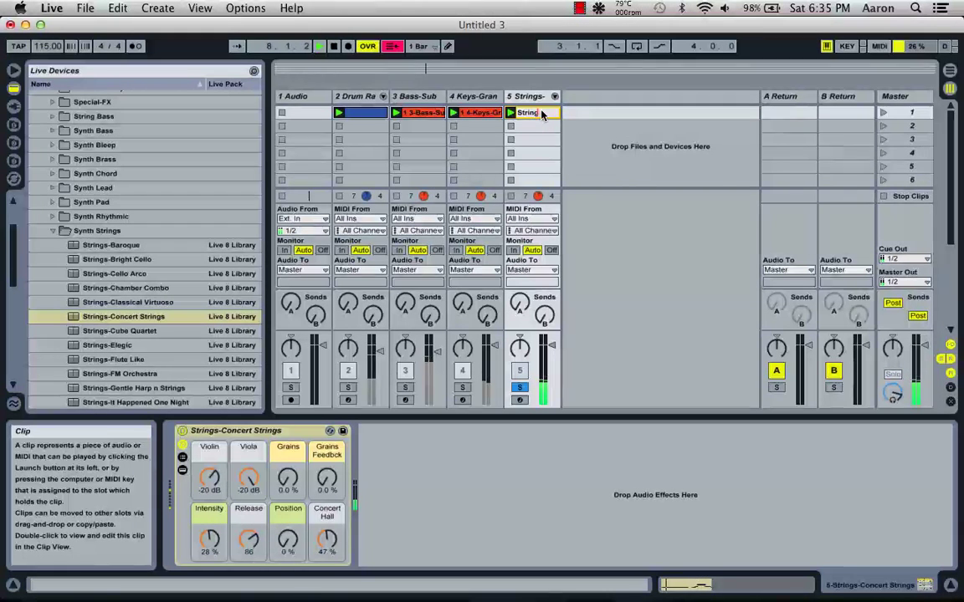
key(Return)
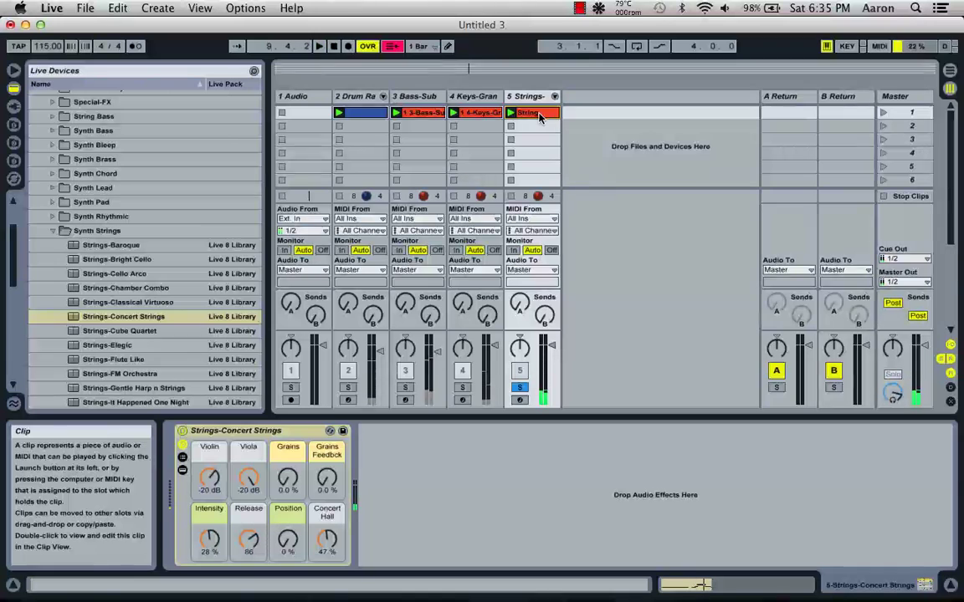
Step: Solo the piano with the strings and play them, then clear all solos and restart playback
click(463, 389)
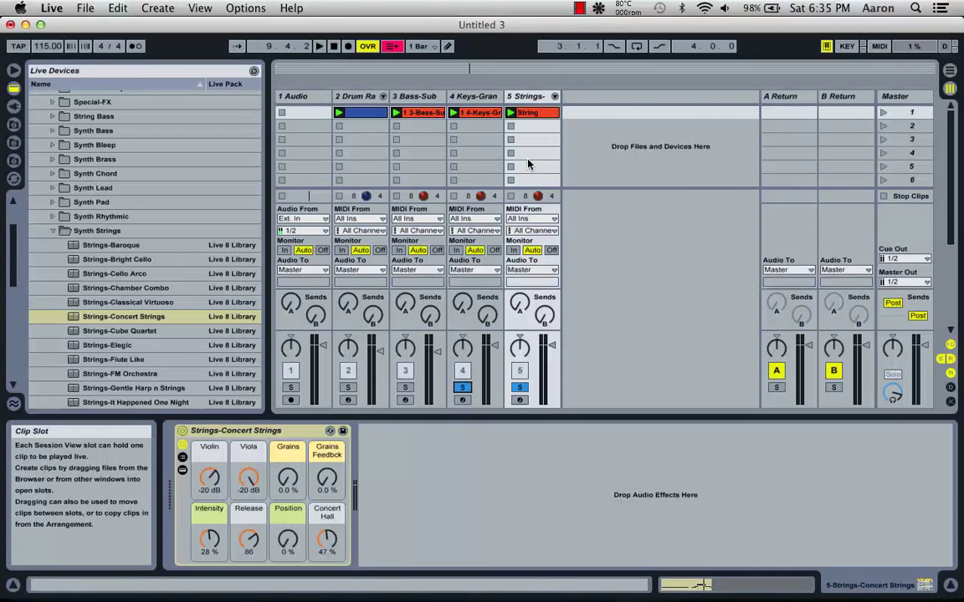
key(space)
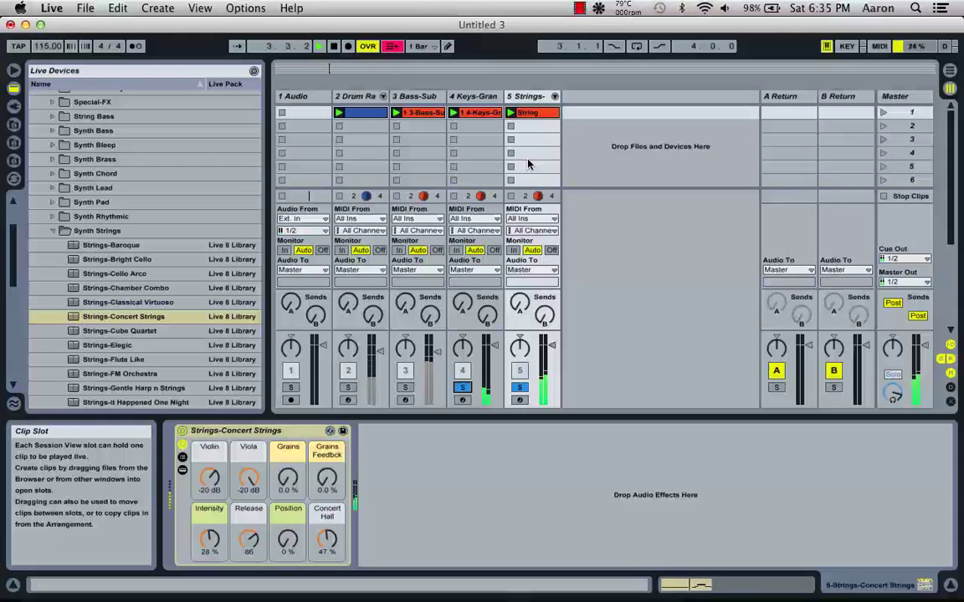
click(520, 387)
key(space)
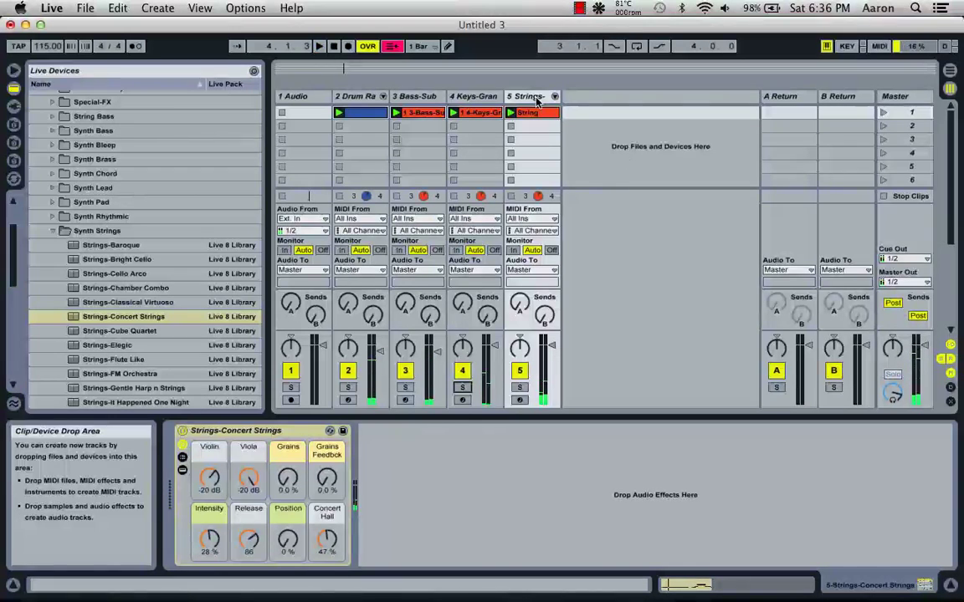
Step: Show the drum rack's pads and browse to the Drum Rack > Snare presets folder
click(362, 98)
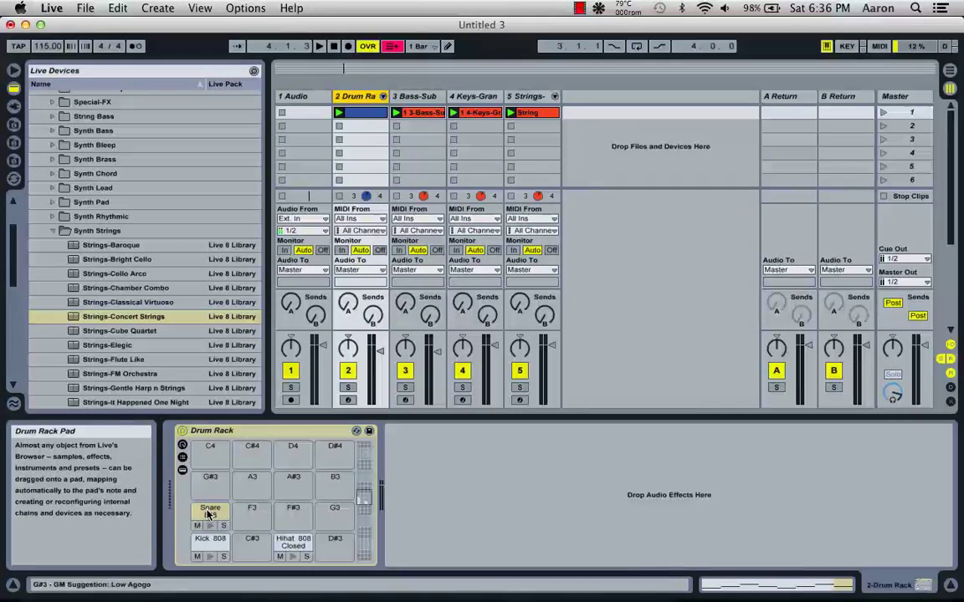
click(53, 234)
scroll(54, 236, up, 3)
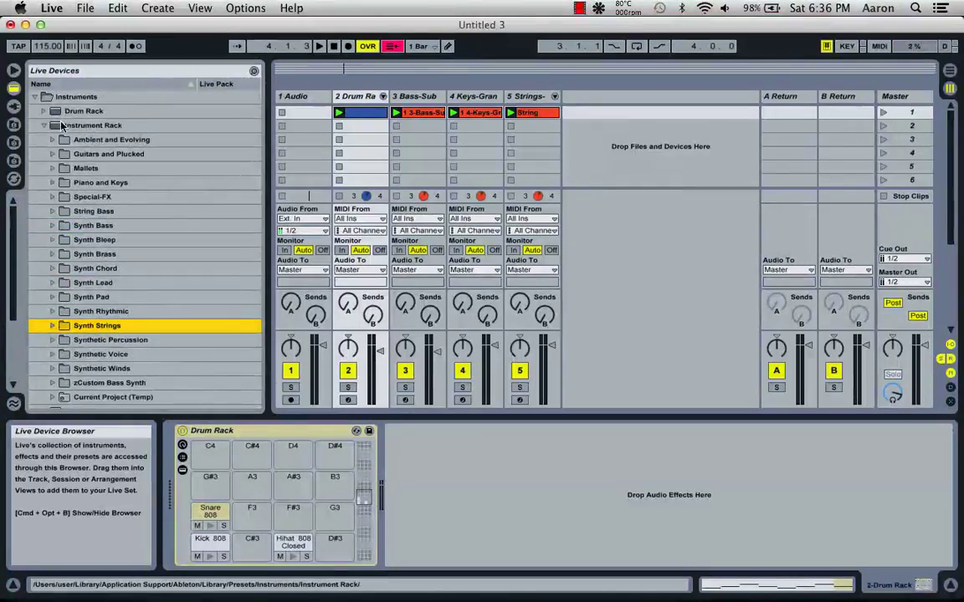
click(45, 126)
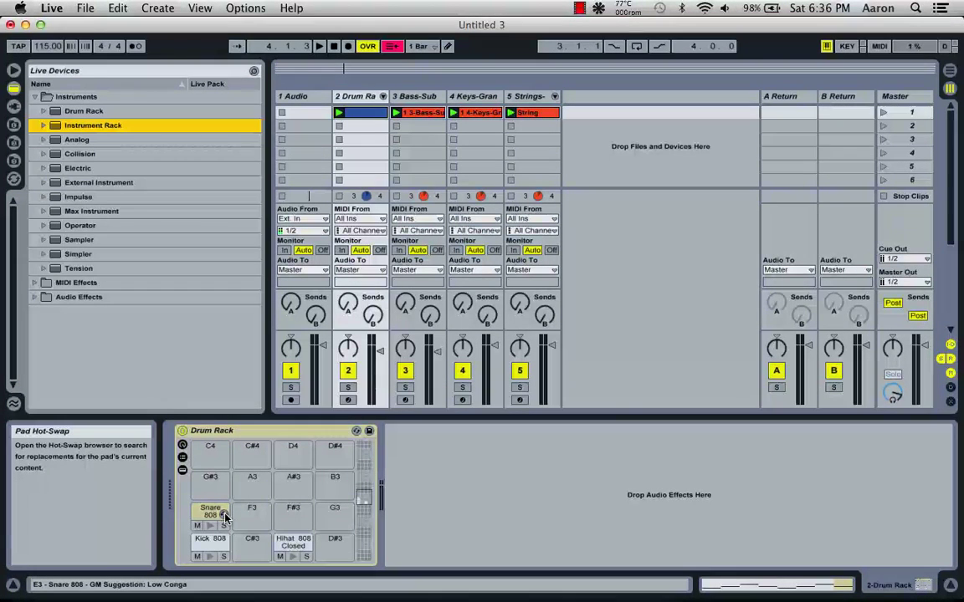
click(44, 112)
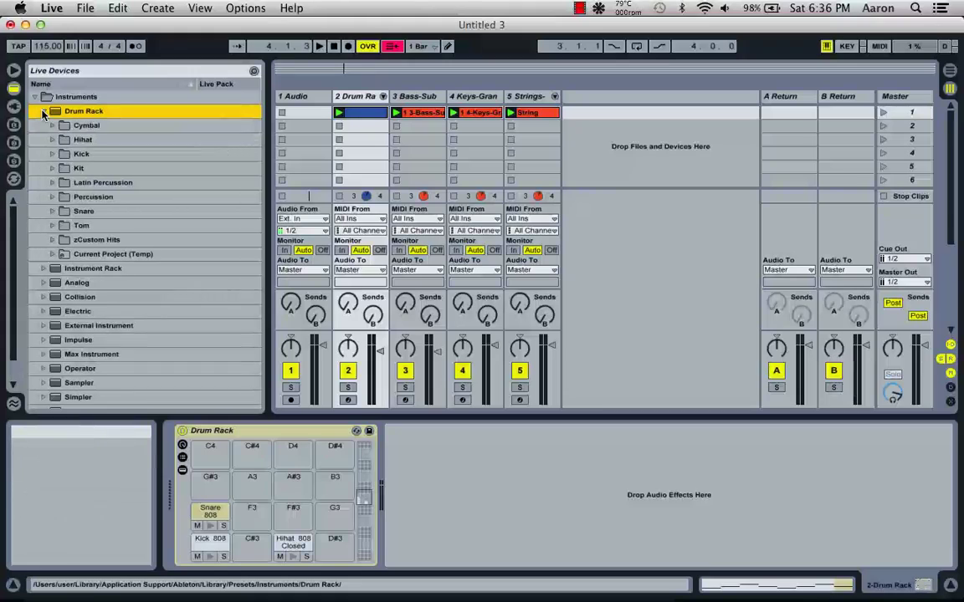
click(53, 212)
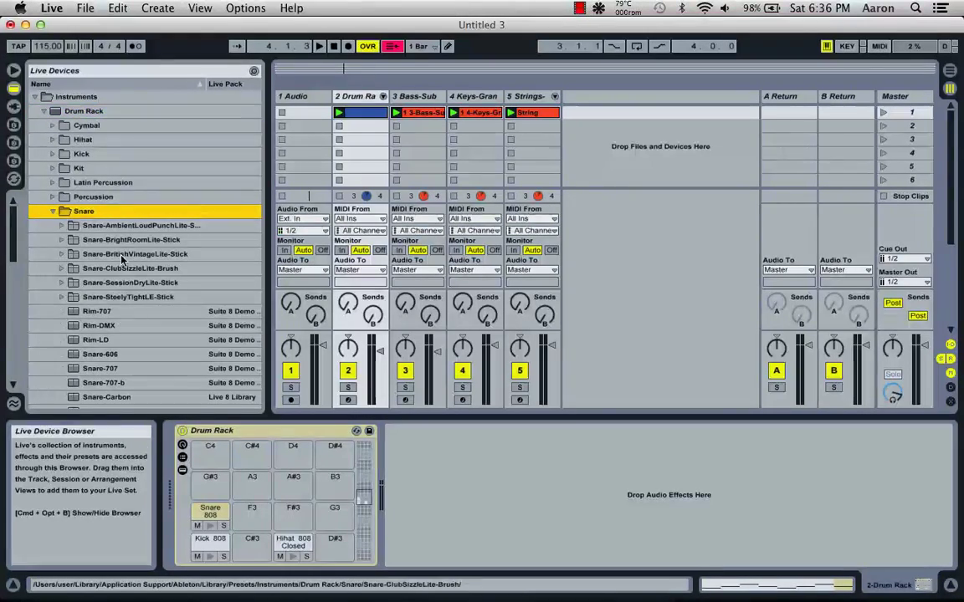
scroll(134, 276, down, 3)
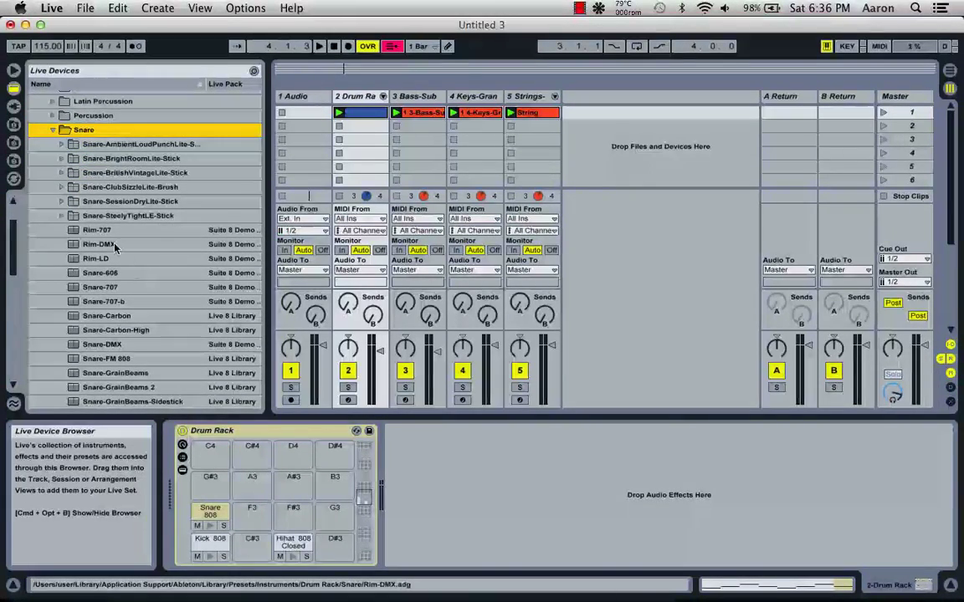
scroll(109, 321, down, 1)
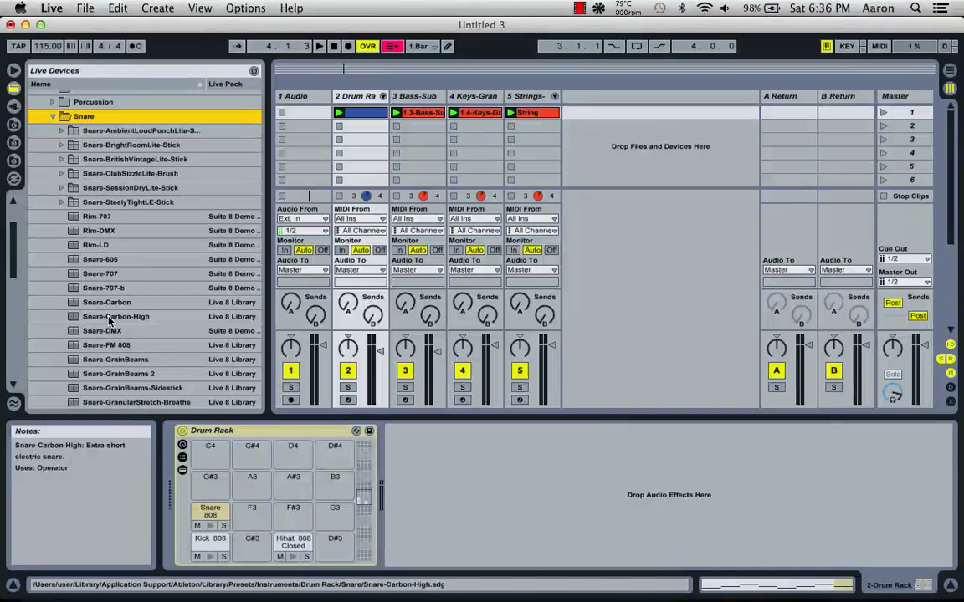
Step: While the drums play, hot-swap the snare pad's sound to Snare-707
key(space)
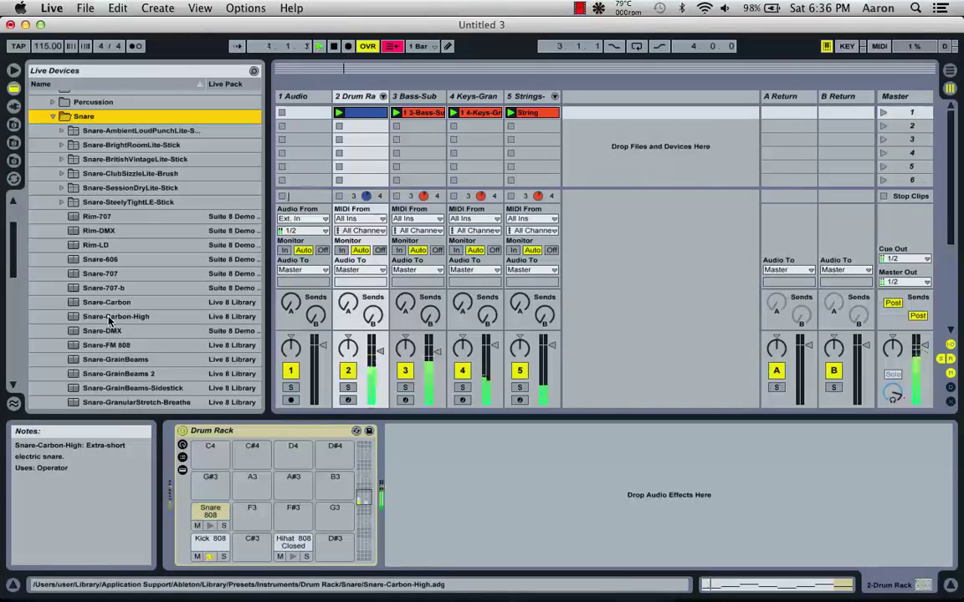
click(223, 518)
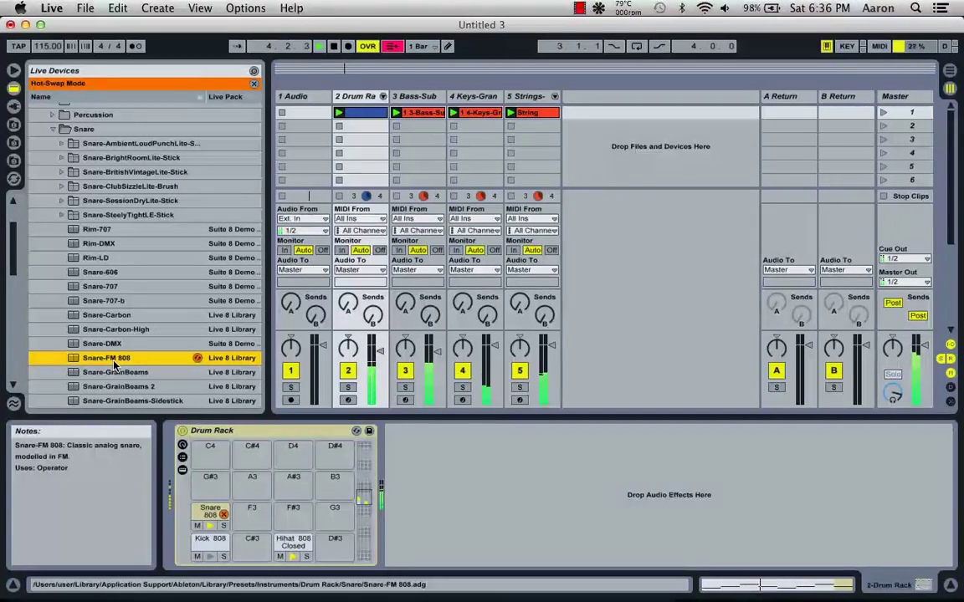
click(99, 287)
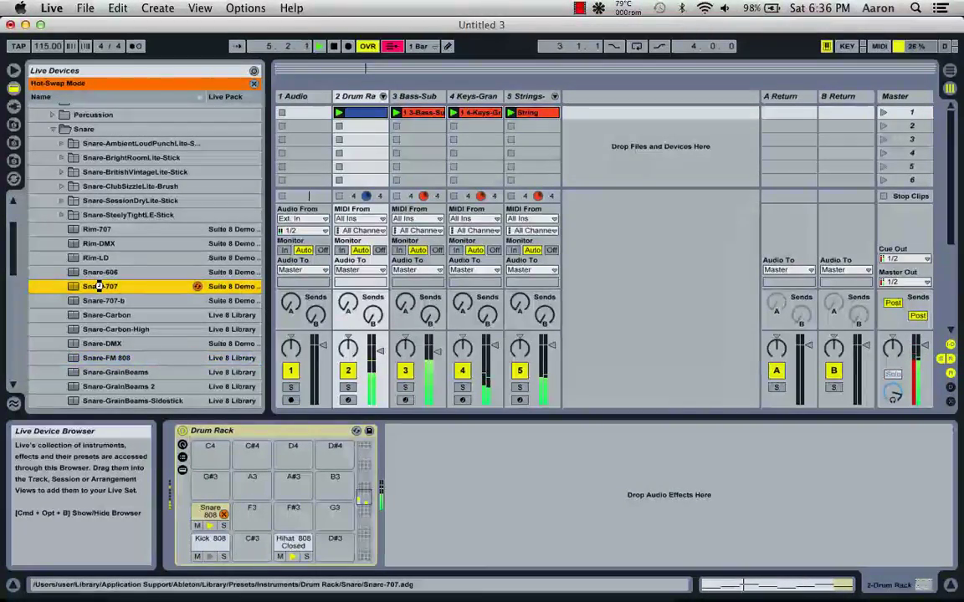
double_click(99, 286)
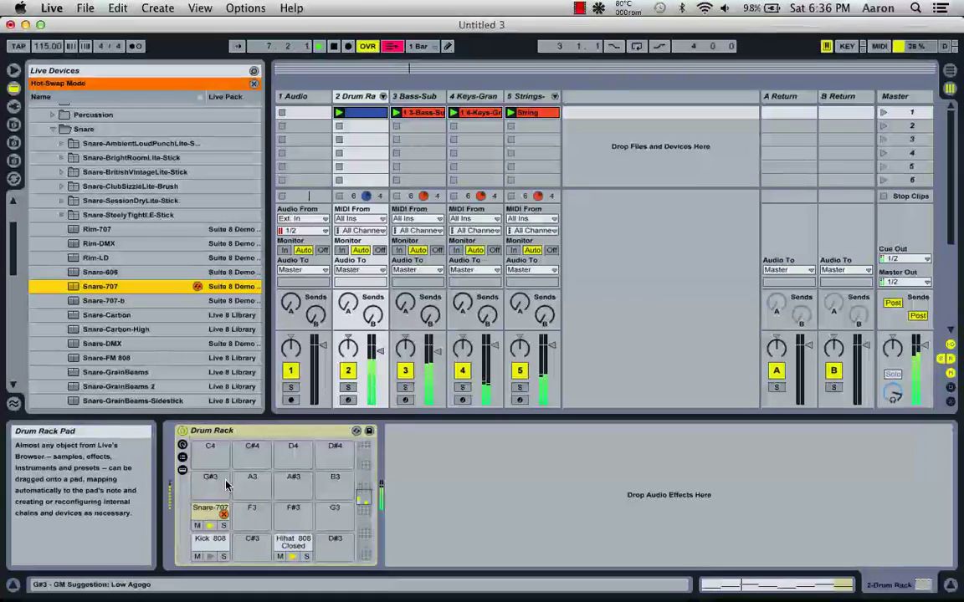
click(224, 514)
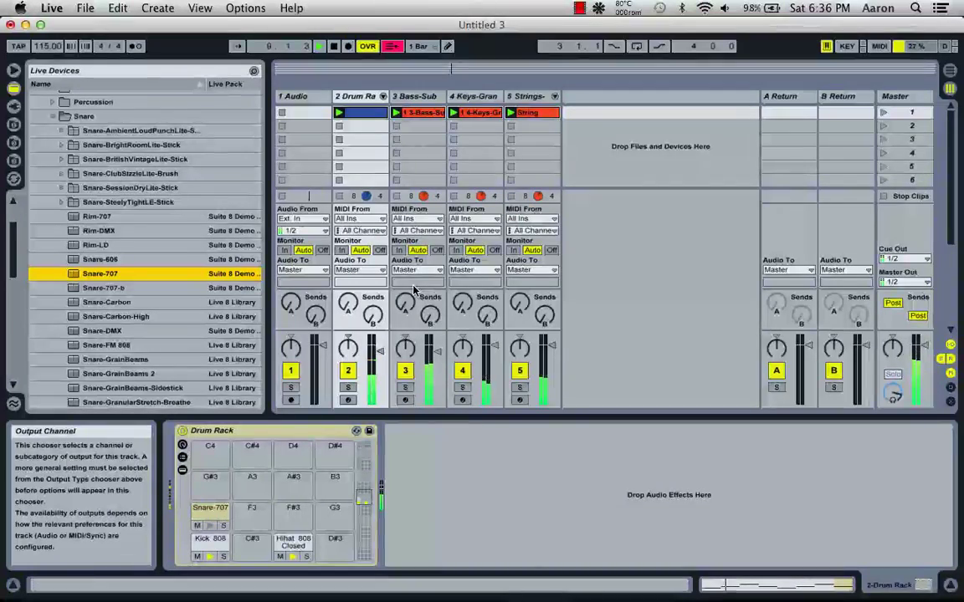
Step: Toggle hot-swap on and off for the Strings instrument, then switch to Arrangement view
click(527, 96)
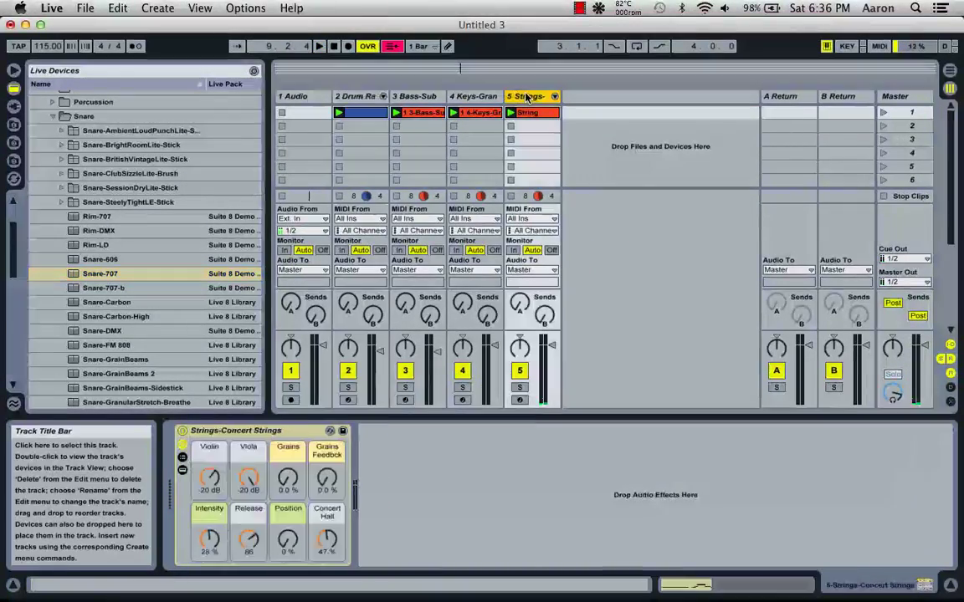
click(331, 432)
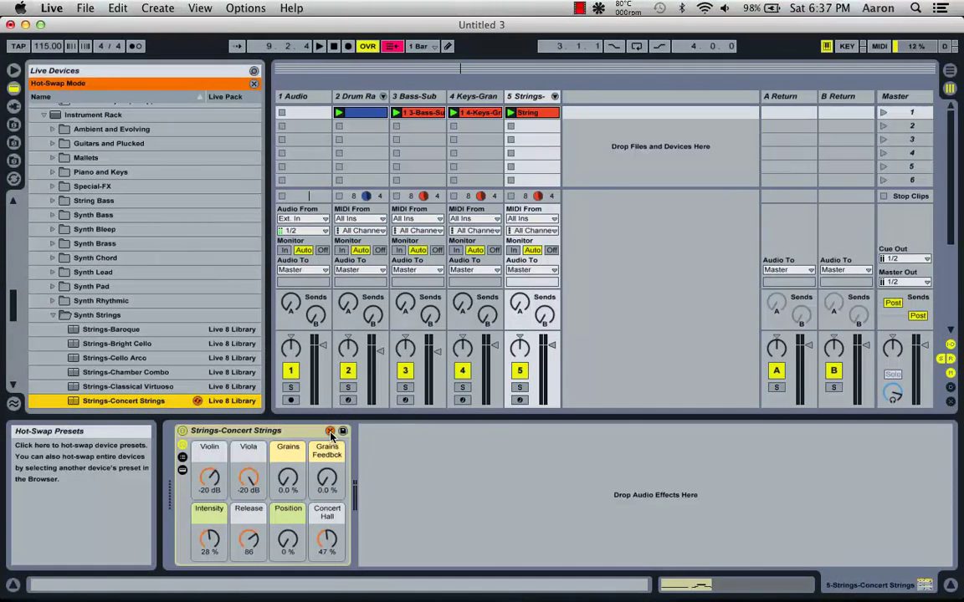
click(330, 432)
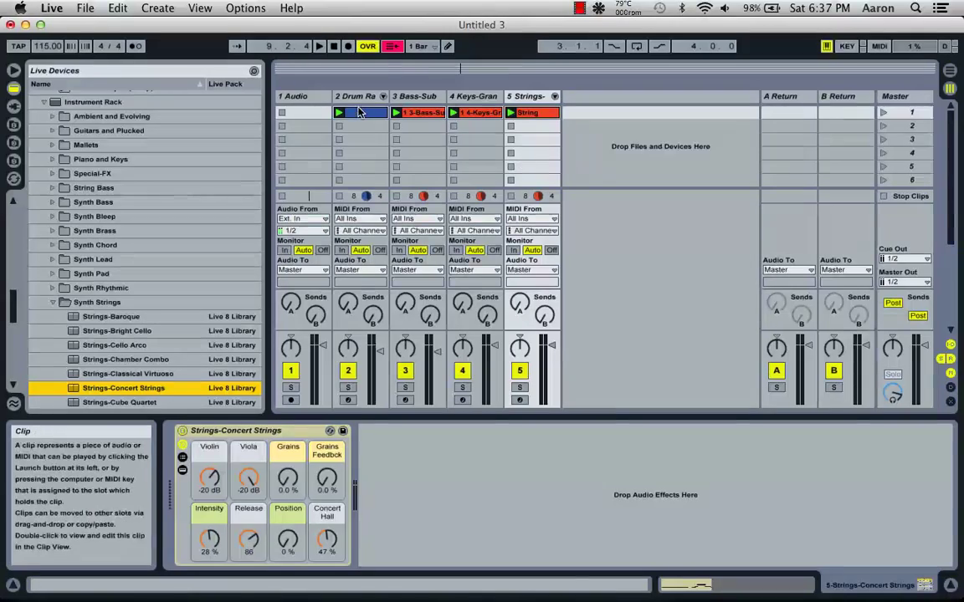
key(Tab)
Step: Paste the one-bar drum clip at bar 1 and extend it to bar 13
click(316, 201)
click(282, 201)
key(super+v)
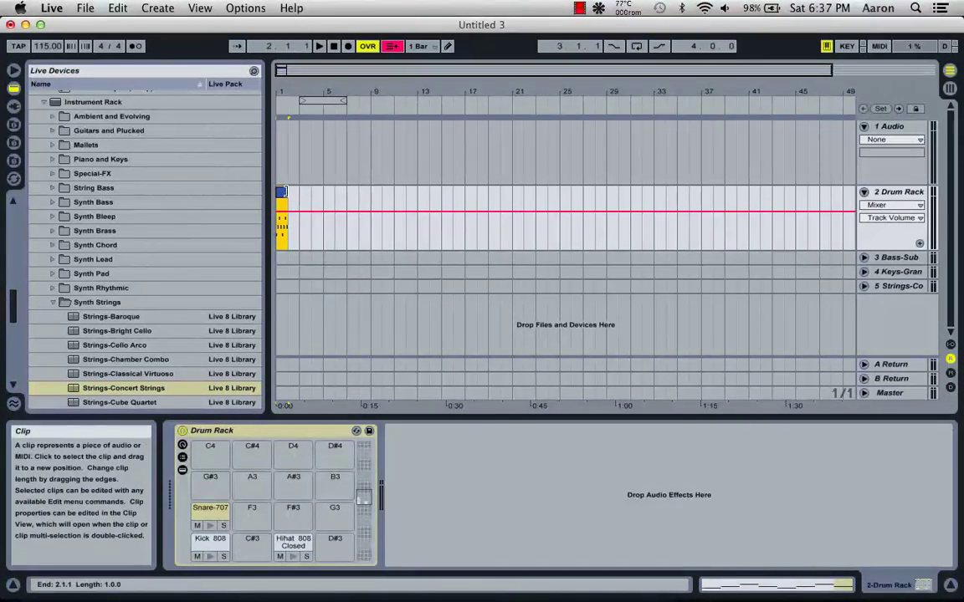
drag(285, 192, 417, 198)
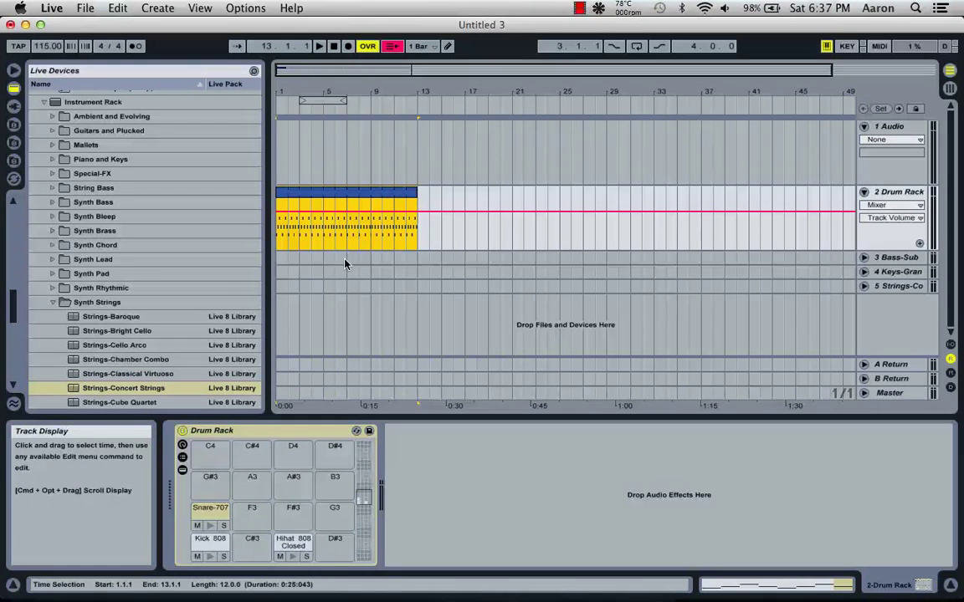
Step: Draw a drum volume fade to -28.0 dB from bar 7, then delete it to flatten the envelope
click(344, 214)
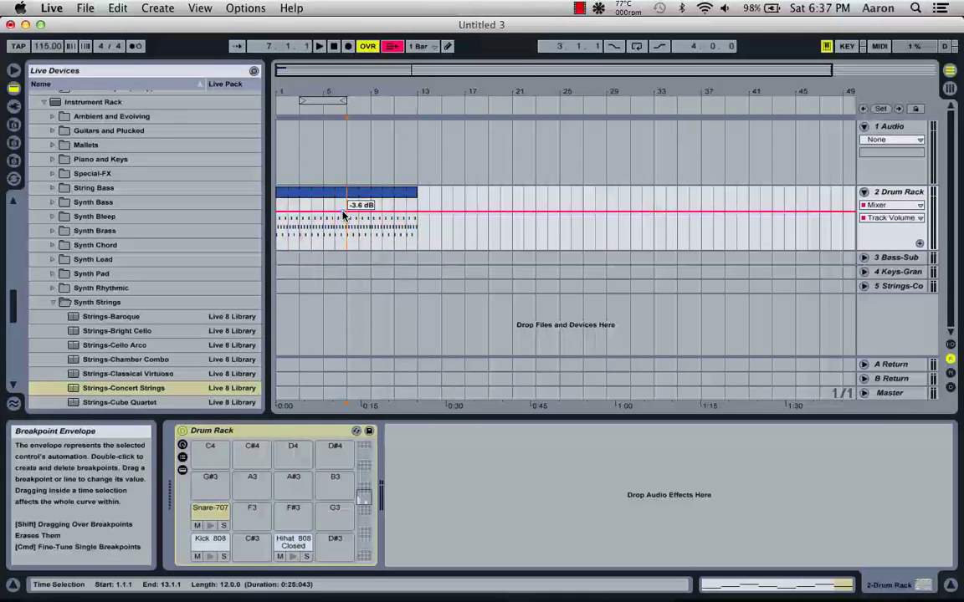
drag(372, 215, 419, 236)
double_click(418, 235)
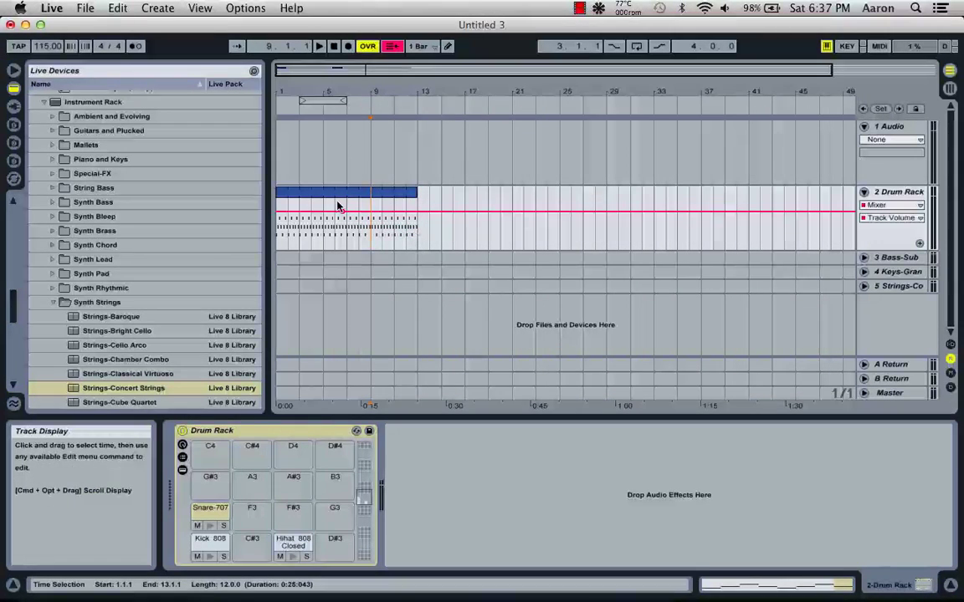